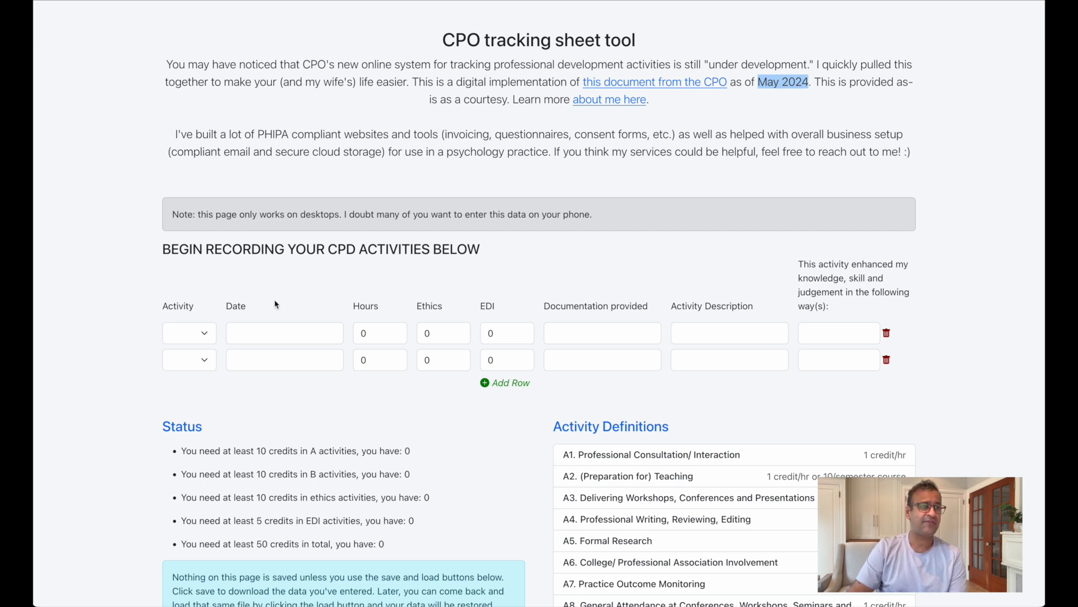
drag(144, 288, 922, 398)
click(921, 399)
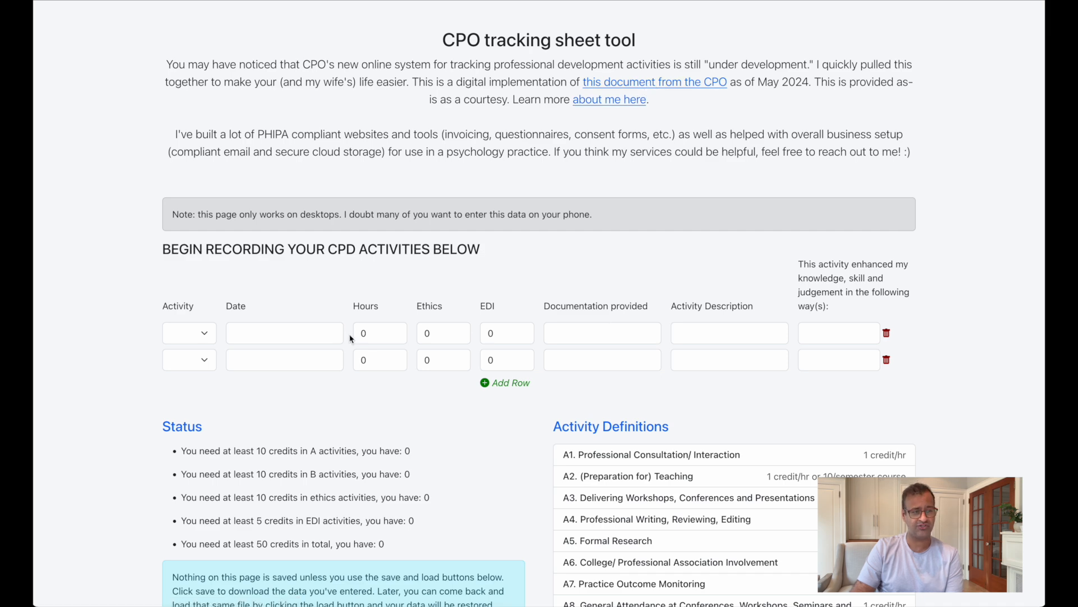
Examine the activity definitions, expanding B1, B2, A6 and A7, and check the status line for A activities.
scroll(371, 379, down, 1)
scroll(371, 379, down, 5)
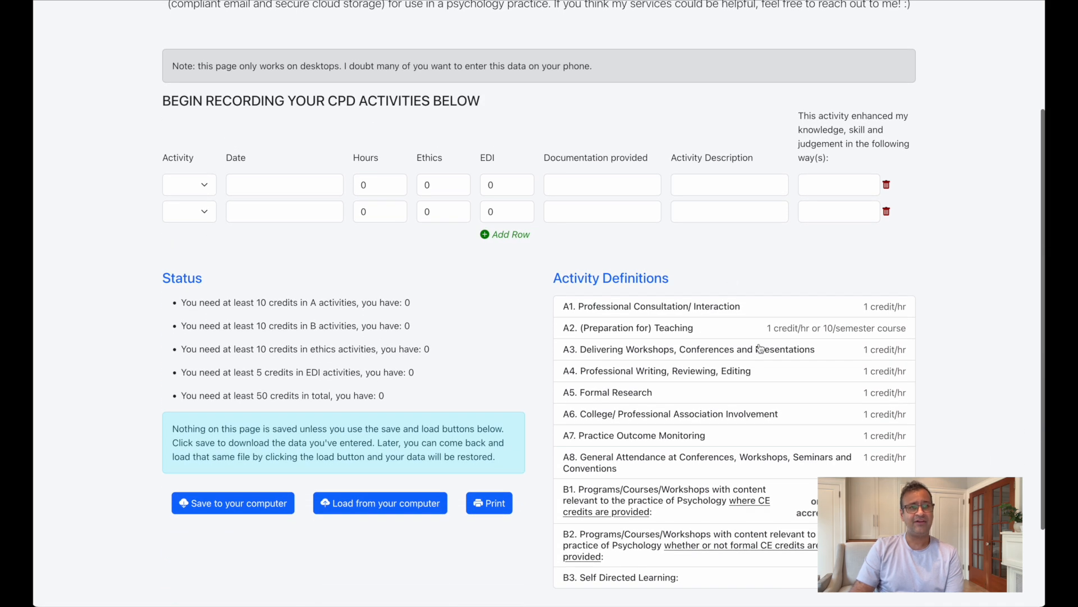
click(683, 511)
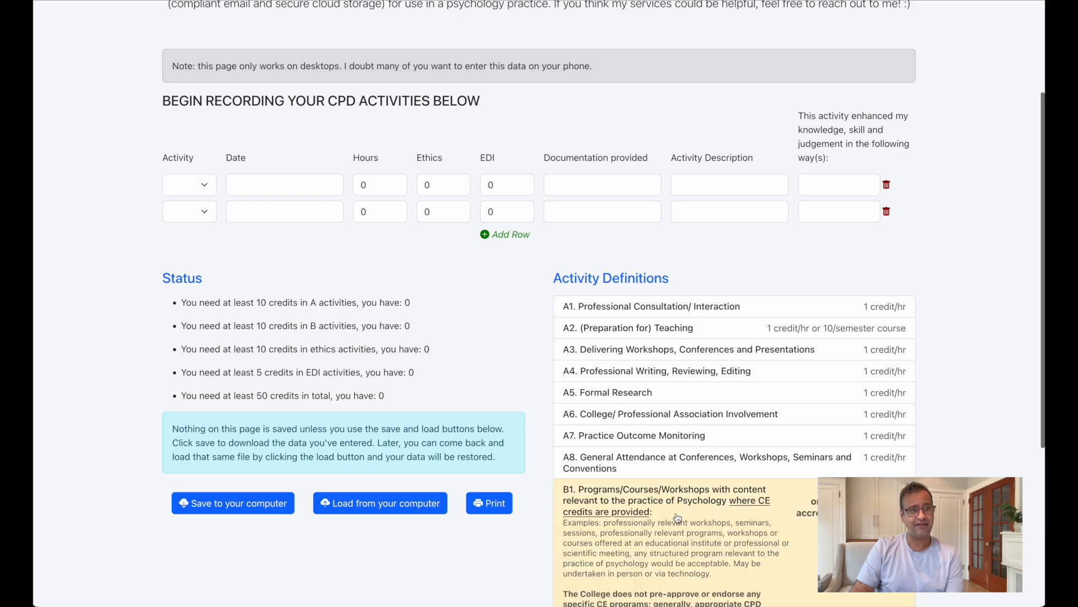
scroll(679, 514, down, 3)
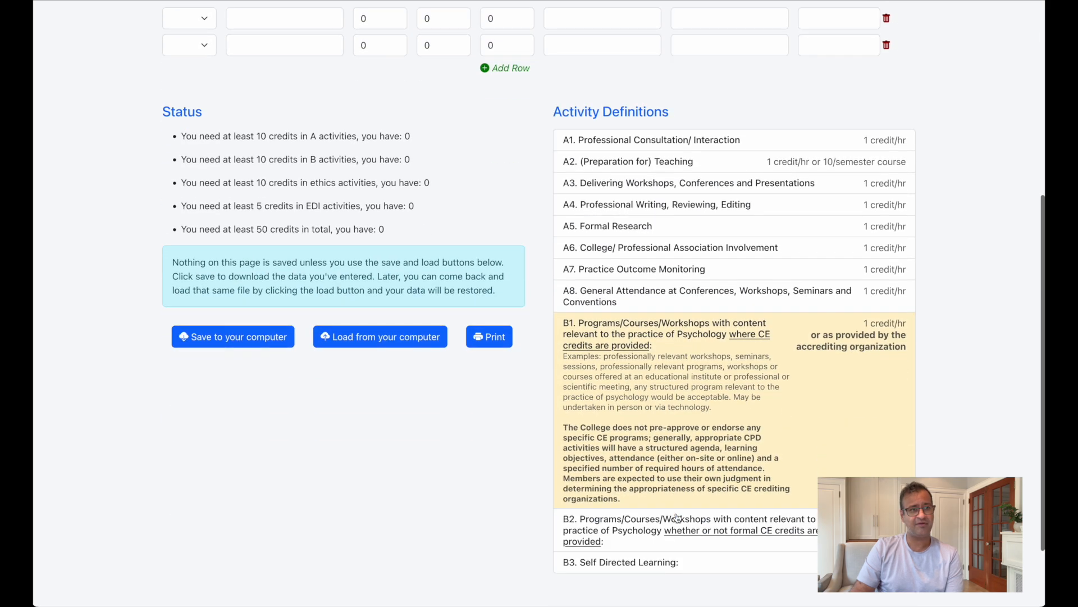
click(640, 532)
click(670, 251)
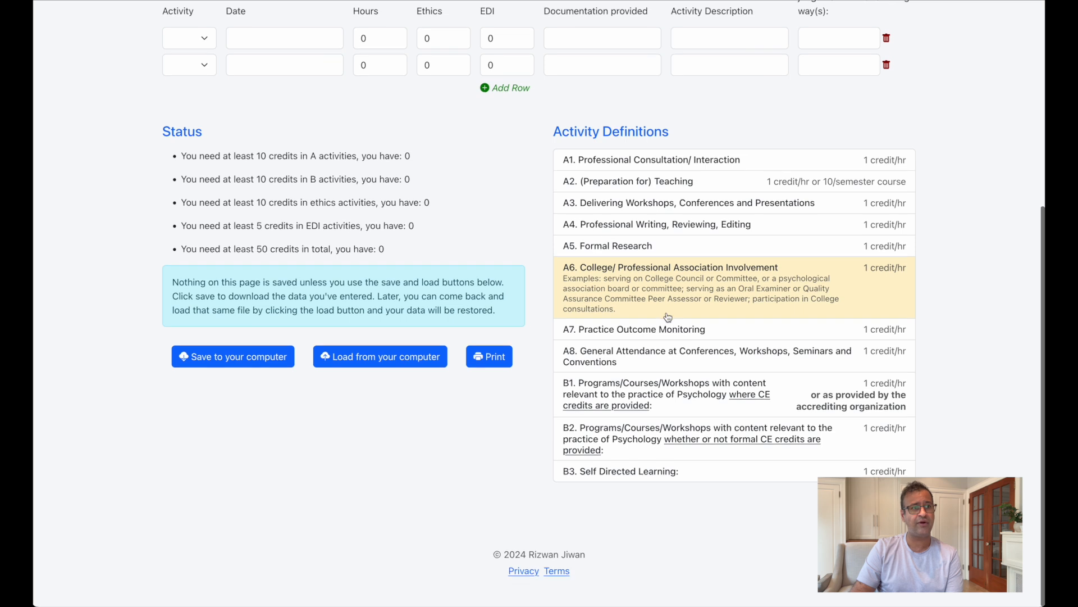
scroll(668, 317, up, 3)
click(748, 496)
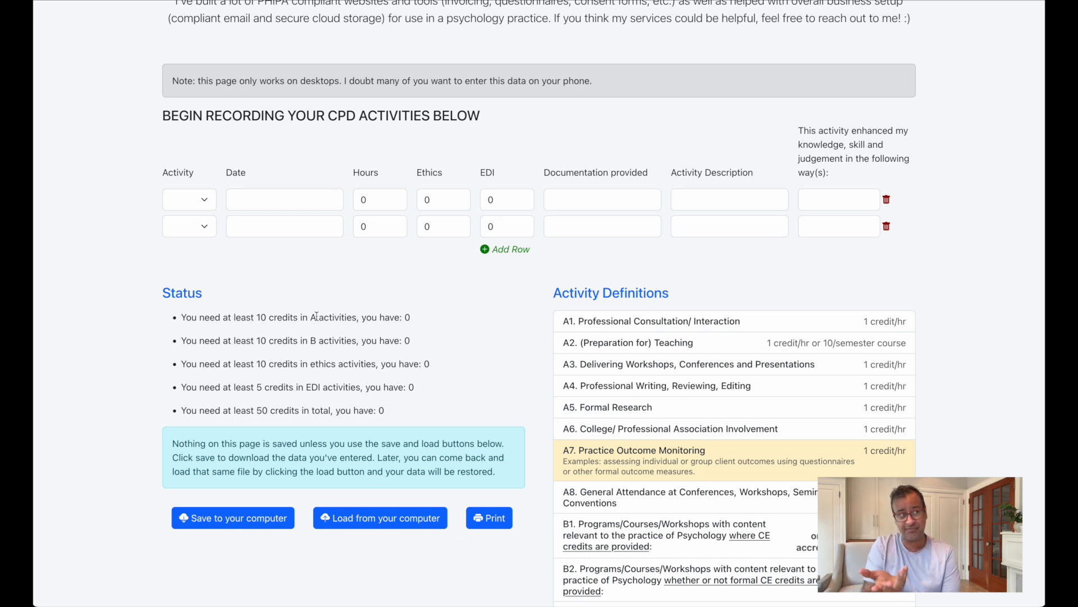
drag(428, 319, 385, 317)
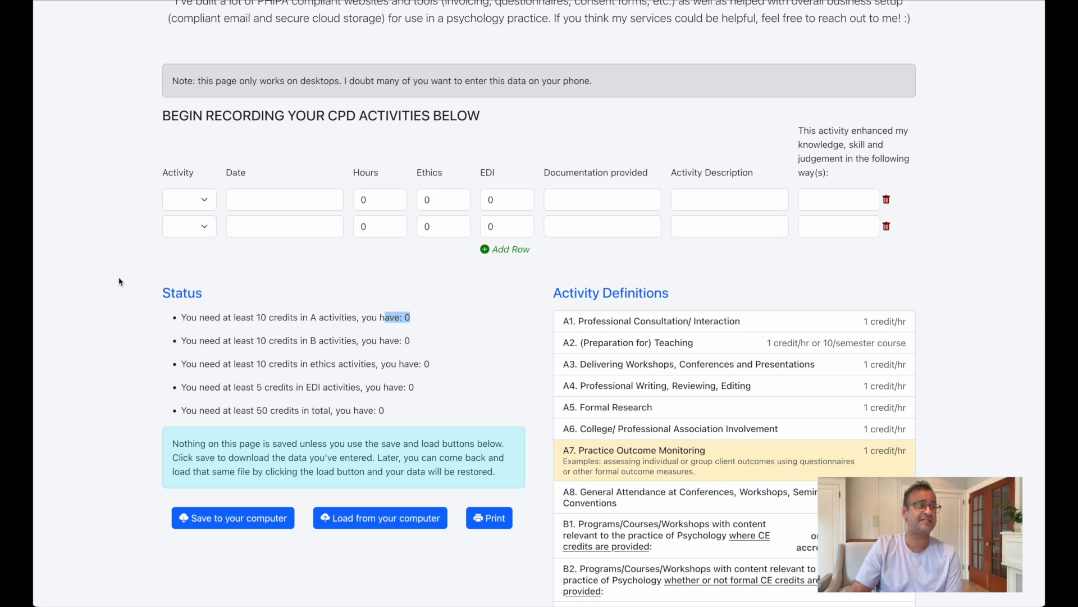
Set the first row's activity to A3, its date to 2023-05-15 and its hours to 1.
scroll(125, 267, up, 3)
click(197, 329)
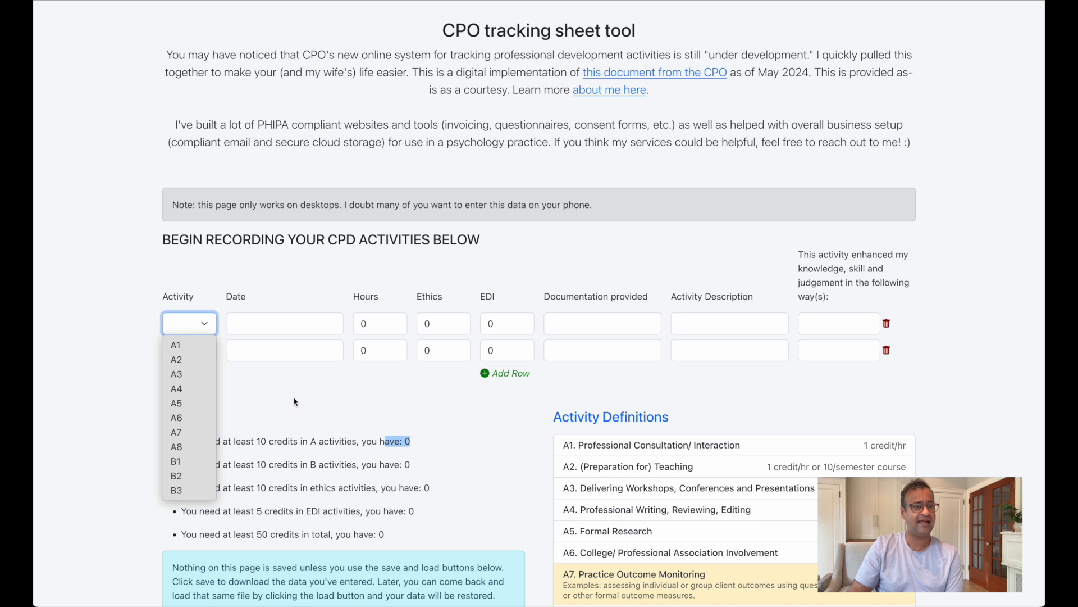
click(178, 374)
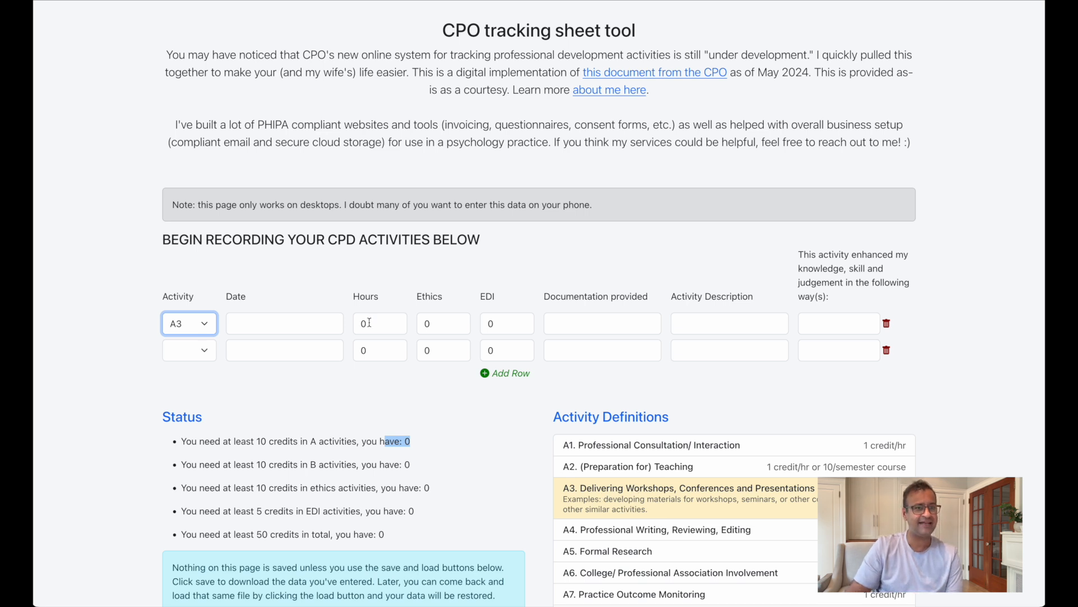
click(267, 320)
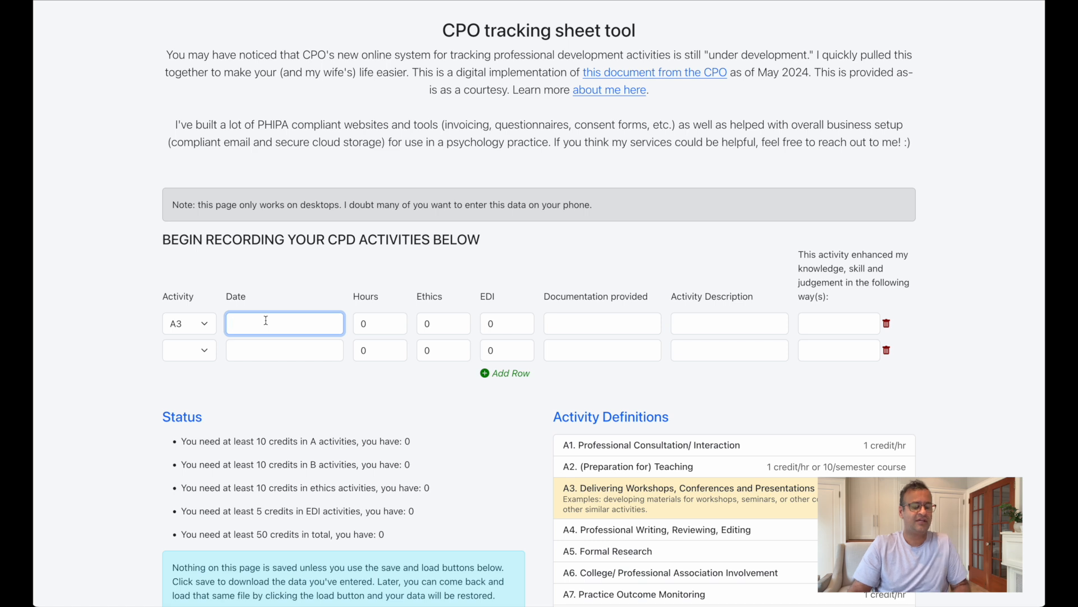
text(203)
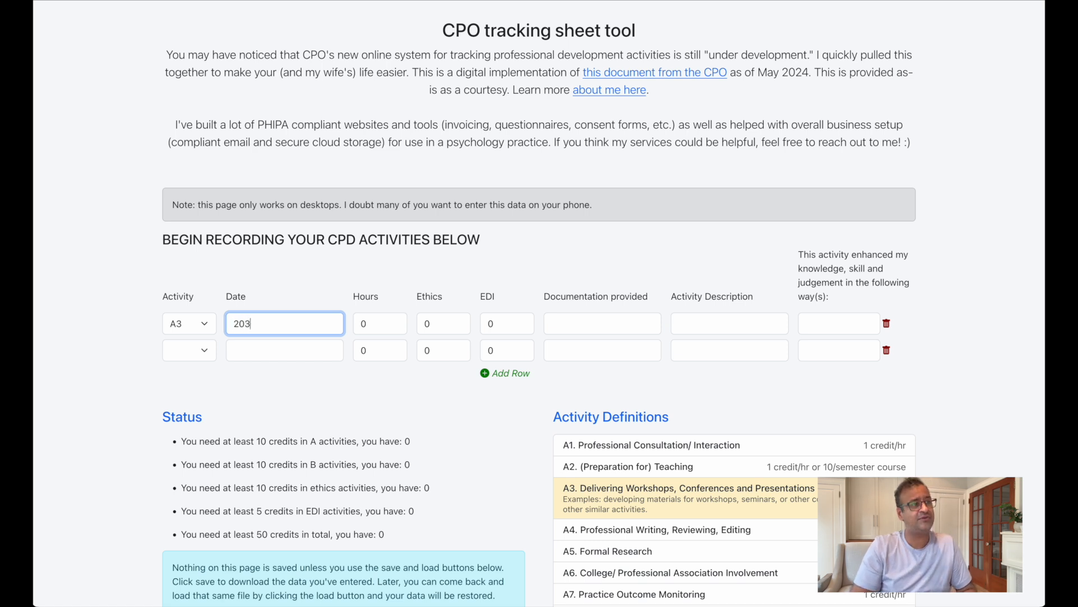
text(3-0)
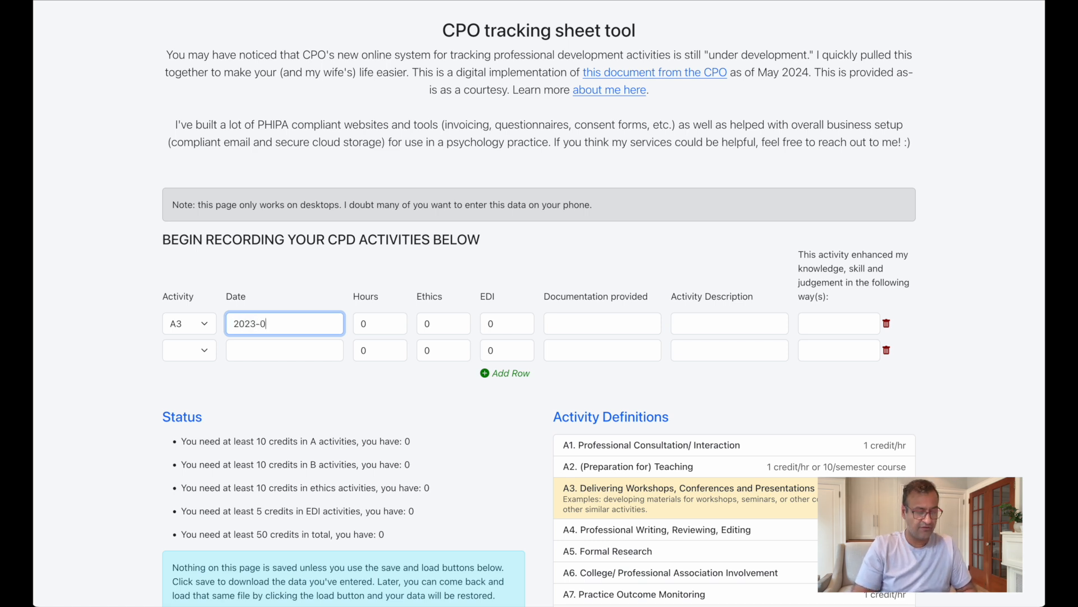
text(5-0)
key(BackSpace)
text(15)
key(Tab)
text(1)
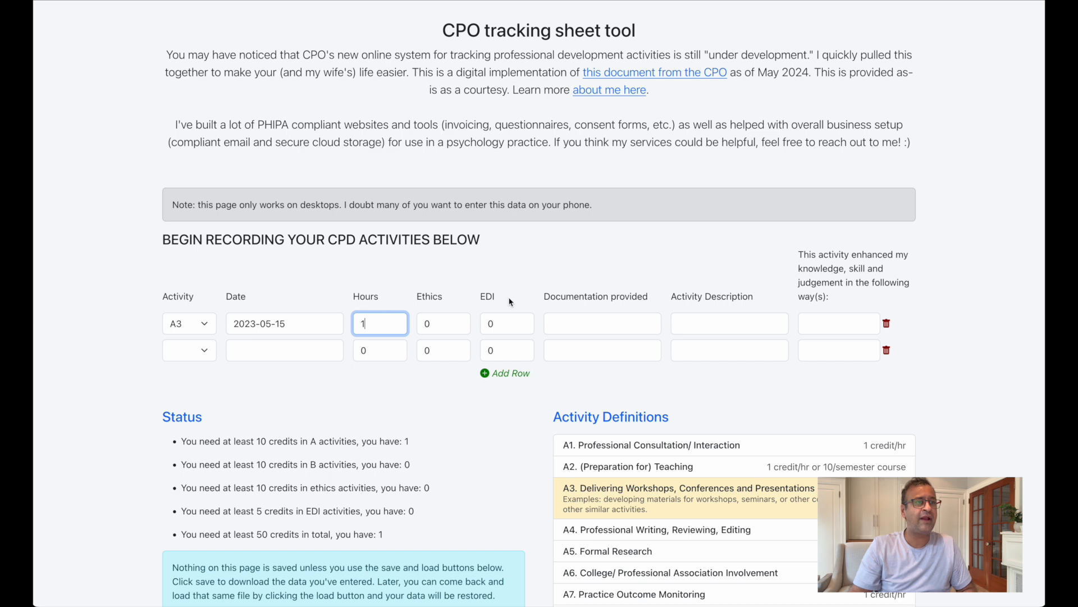
Enter "Video recording" as the first row's documentation and "PResentation on fMRI xyz" as its activity description.
click(583, 329)
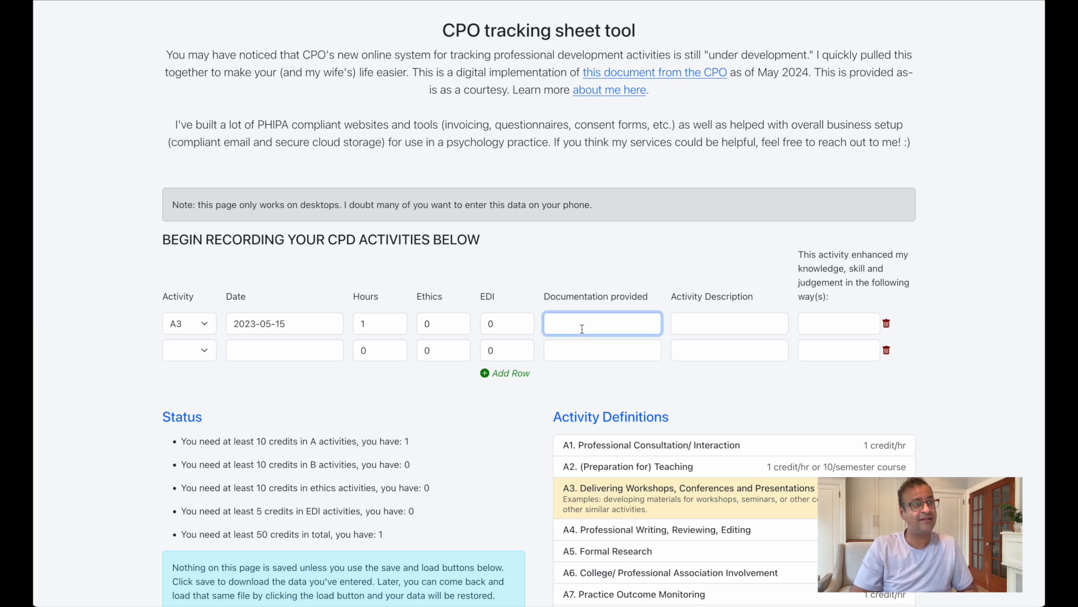
text(Video recording)
key(Tab)
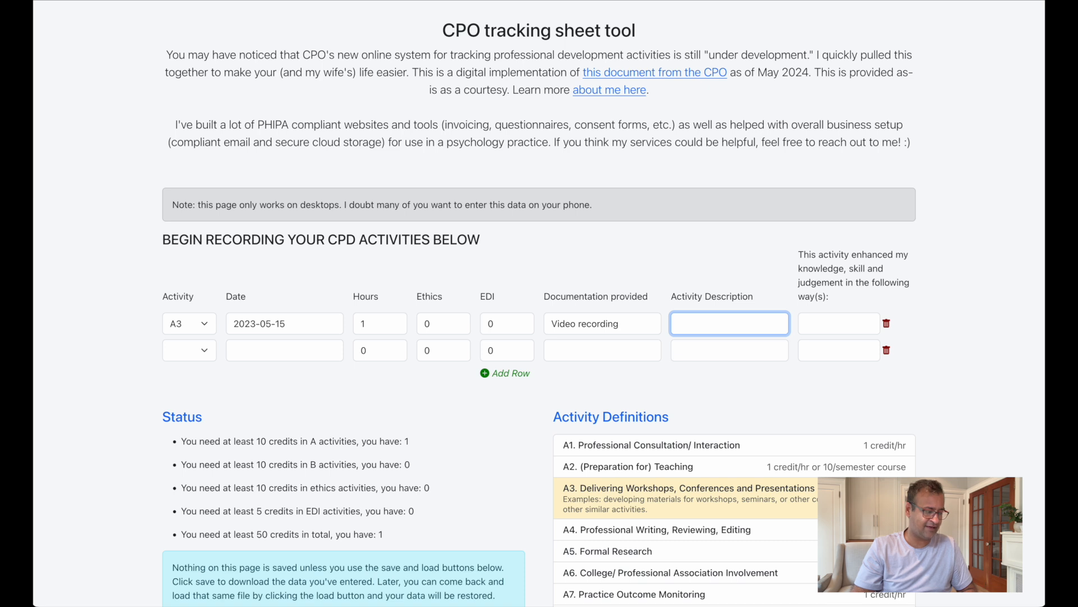
text(PResen)
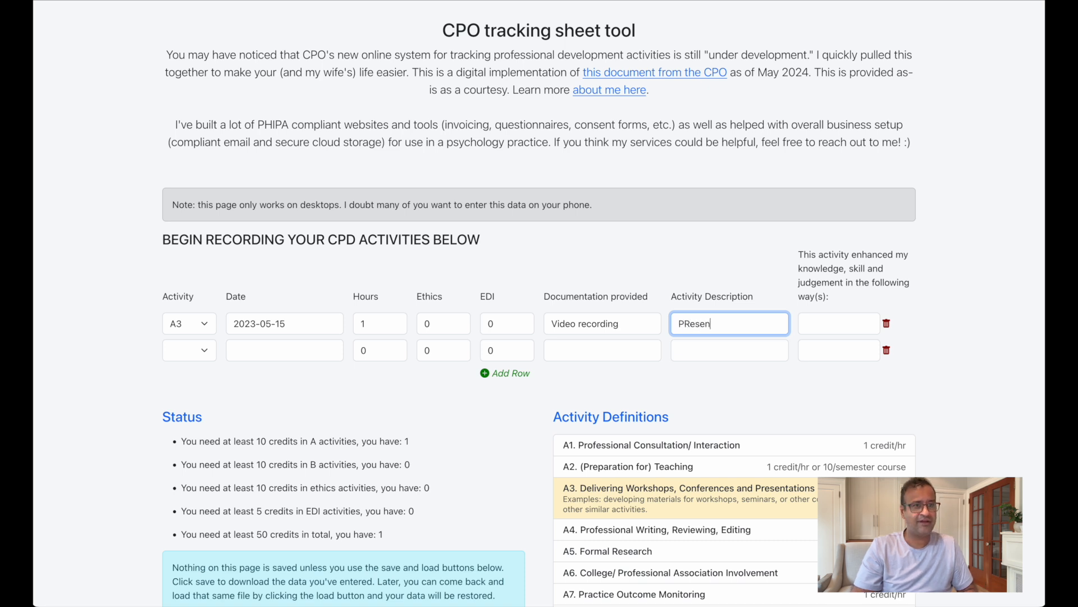
text(tation on fMRI xyx)
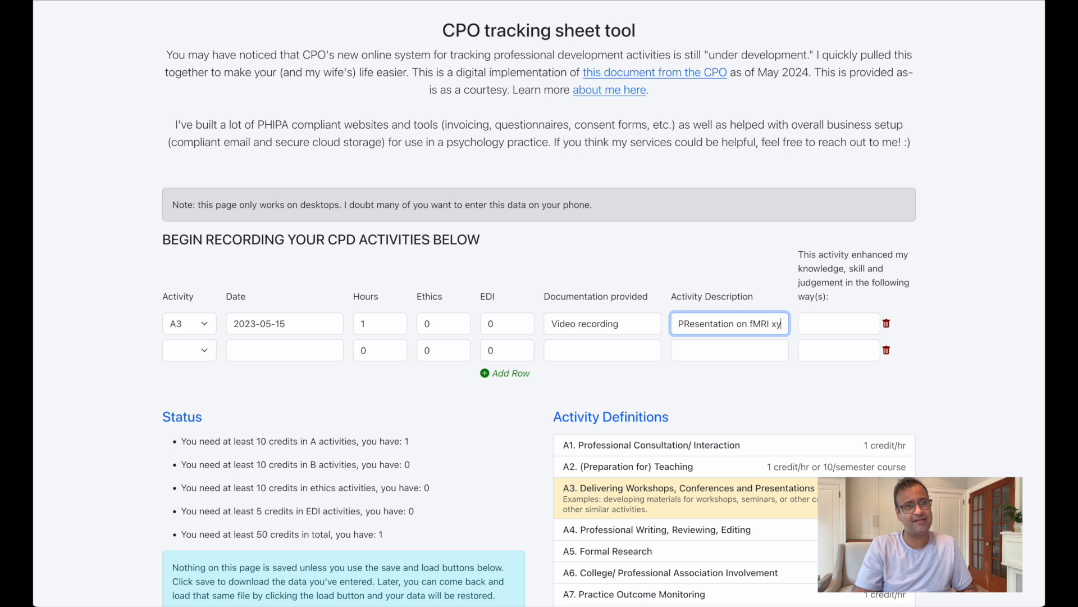
Enter "Lit review to produce presentation" as how the first activity enhanced knowledge, and set its hours to 4.
key(Tab)
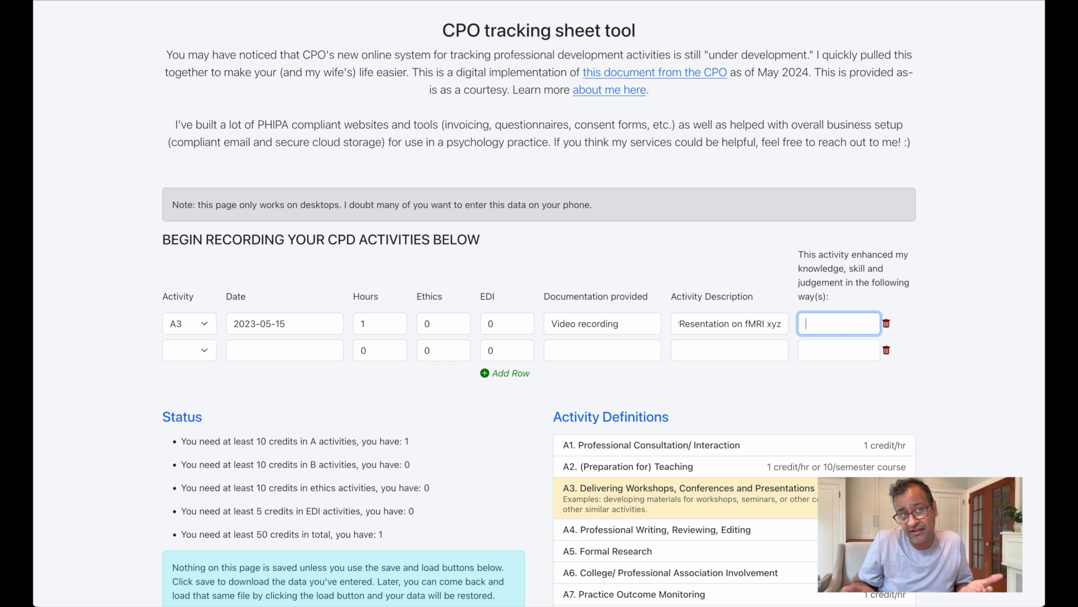
text(Research)
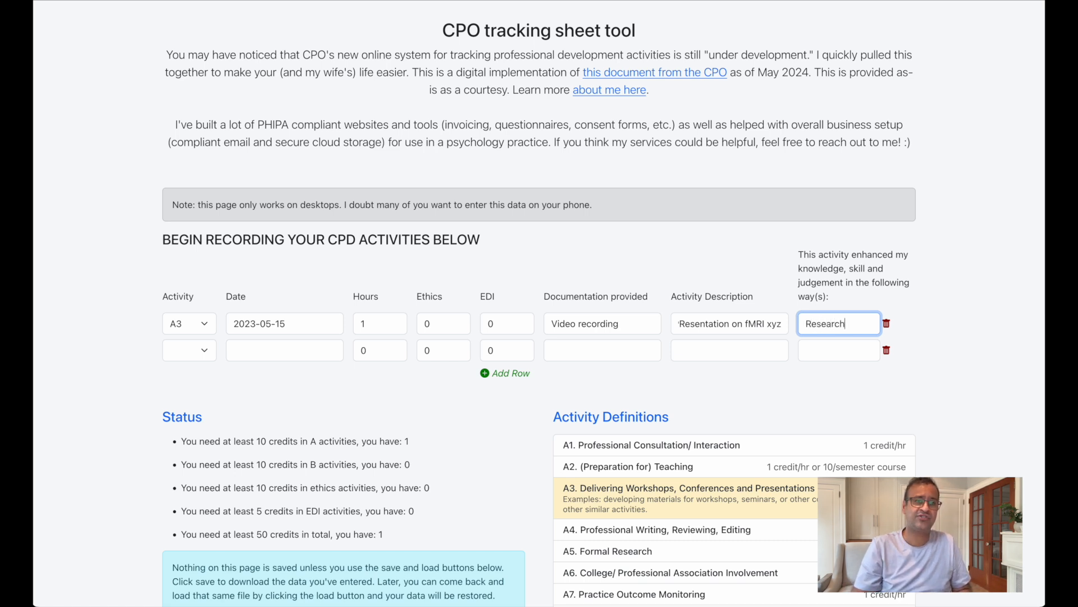
key(ctrl+a)
text(Lit )
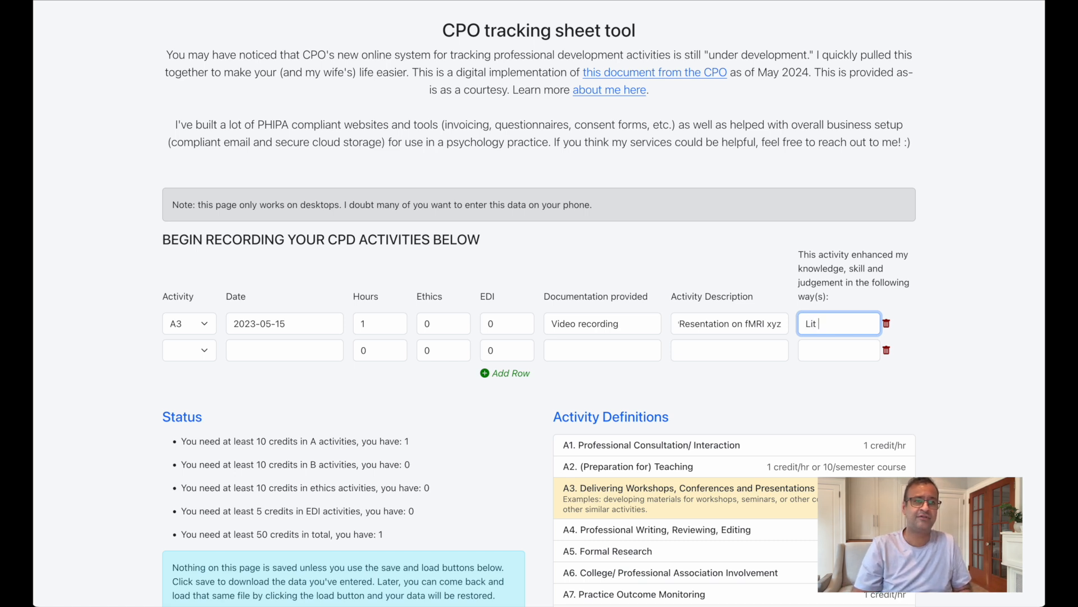
text(review to produce)
key(BackSpace)
key(BackSpace)
key(BackSpace)
text(uce presetn)
text(ation)
key(BackSpace)
key(BackSpace)
key(BackSpace)
key(BackSpace)
key(BackSpace)
key(BackSpace)
key(BackSpace)
text(ntation)
double_click(363, 324)
text(4)
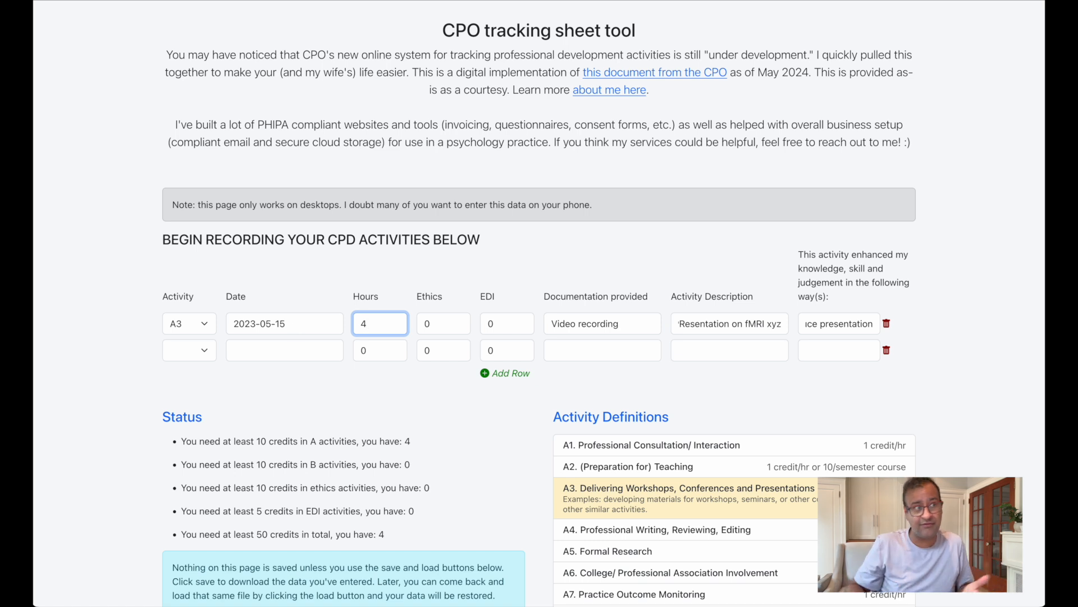
Set the second row's activity to A5, its date to 2023-11-01 and its hours to 5.
click(189, 350)
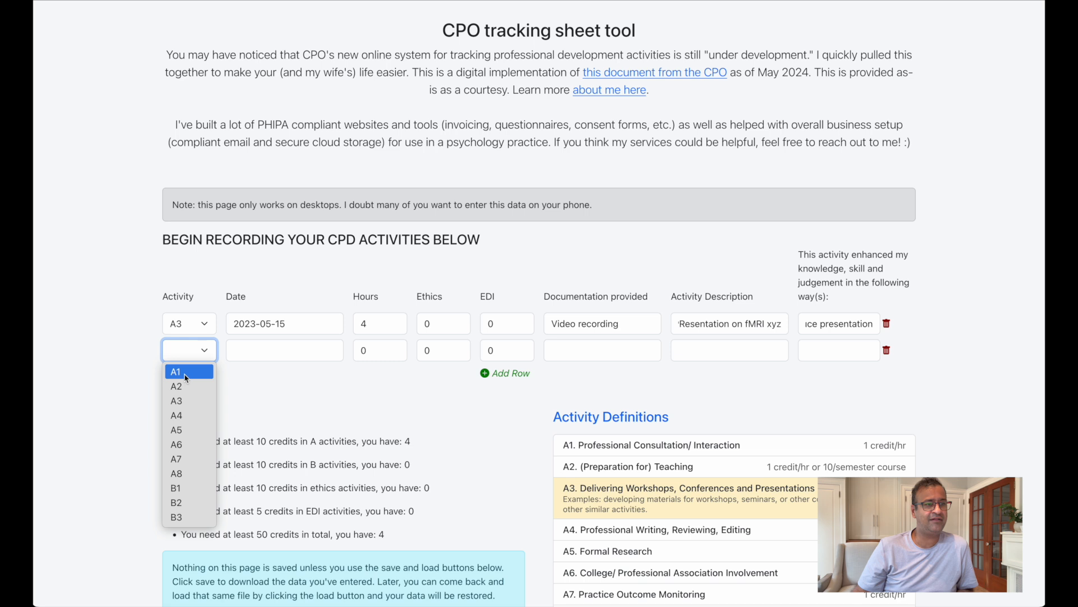
click(186, 431)
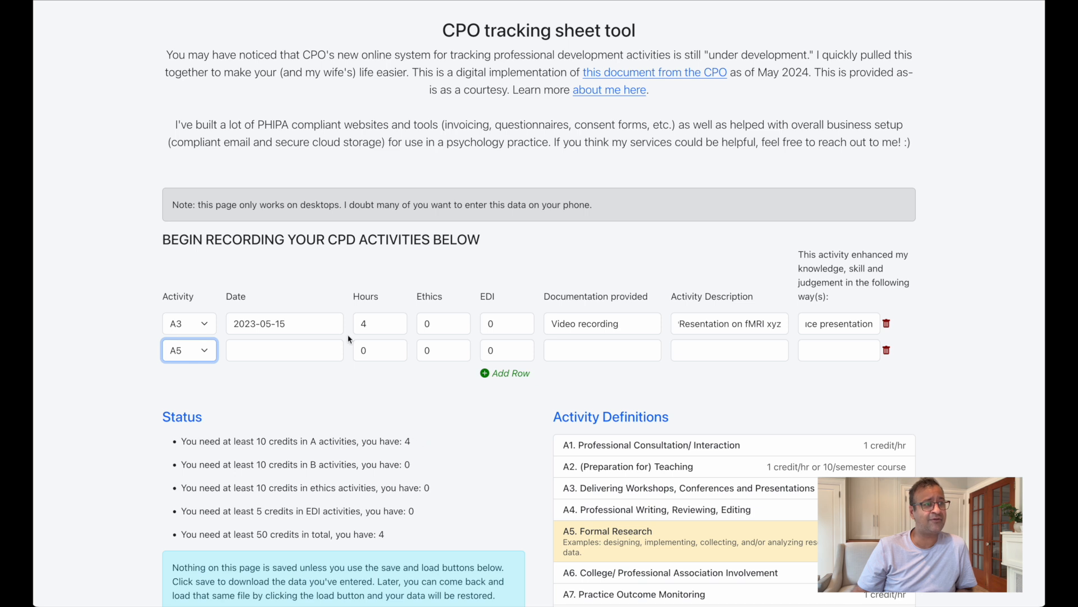
click(282, 348)
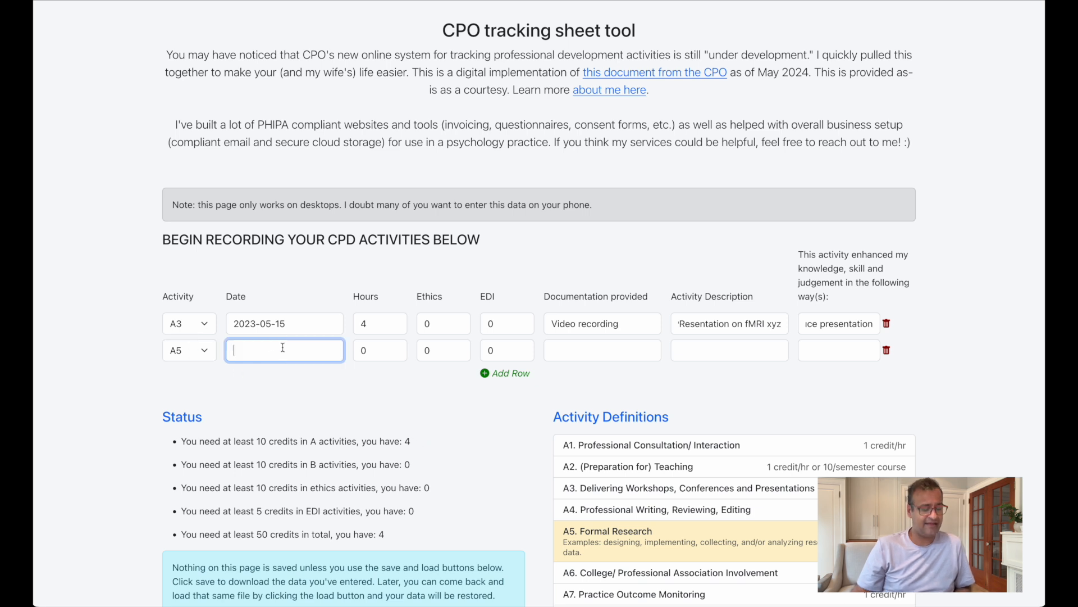
text(202)
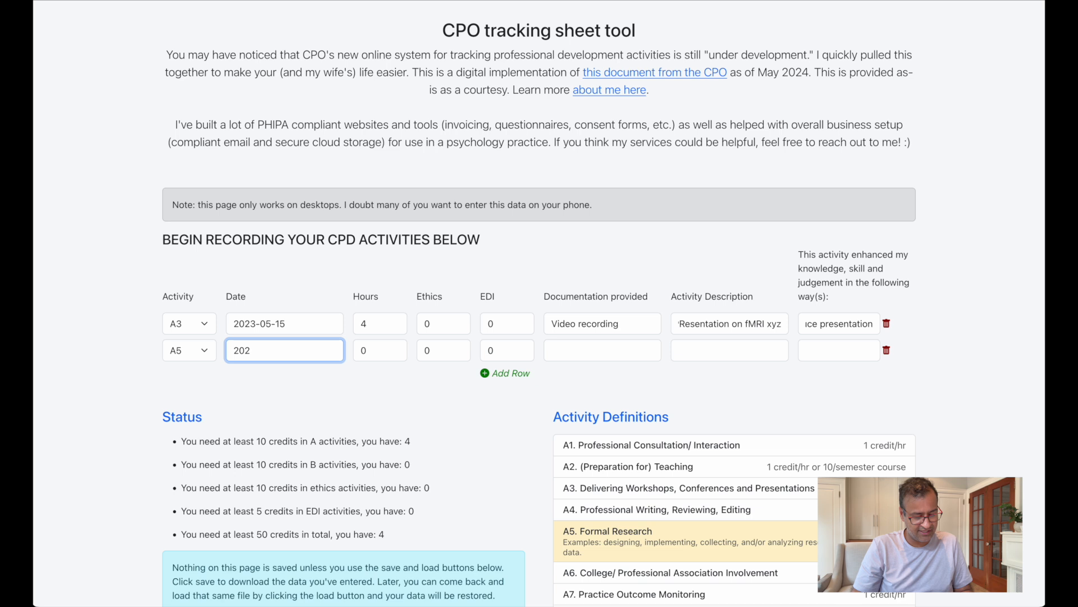
text(3-11-01)
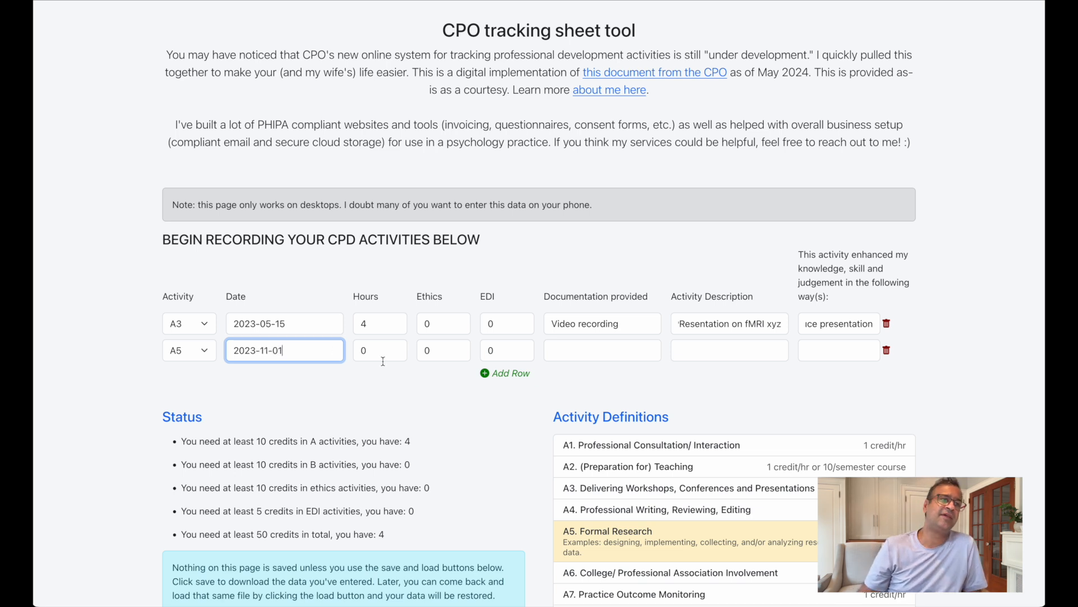
key(Tab)
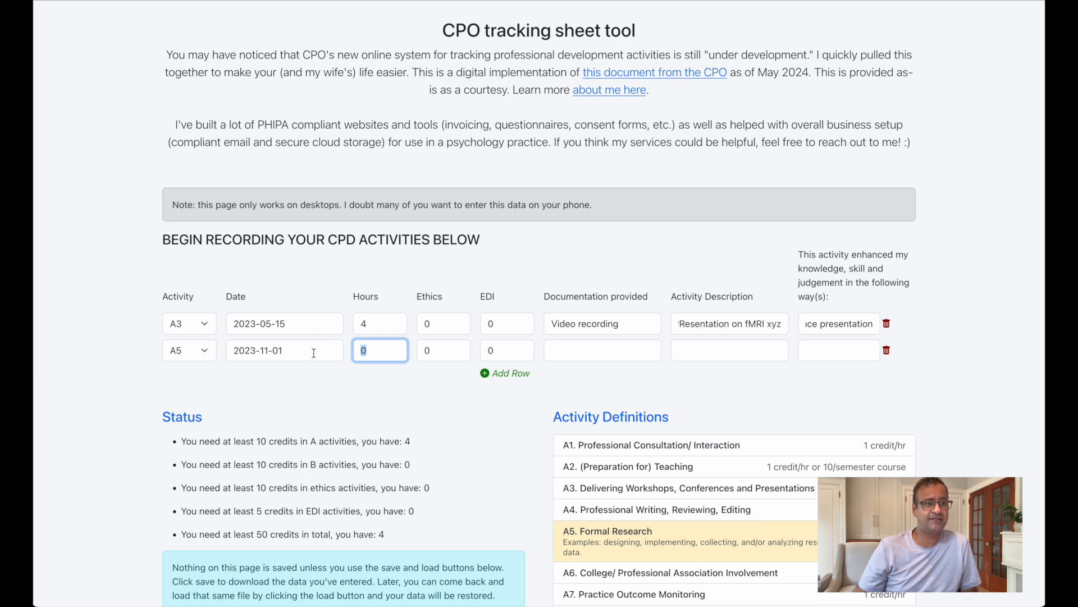
text(5)
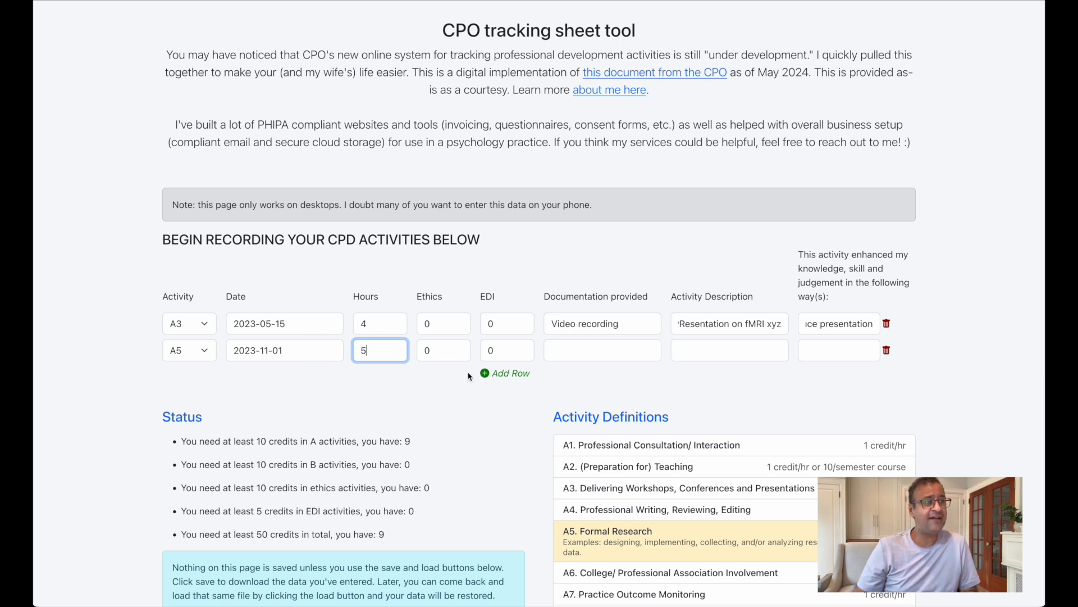
Enter "Research design document" as the second row's documentation and "Designed experiment" as its activity description.
click(593, 349)
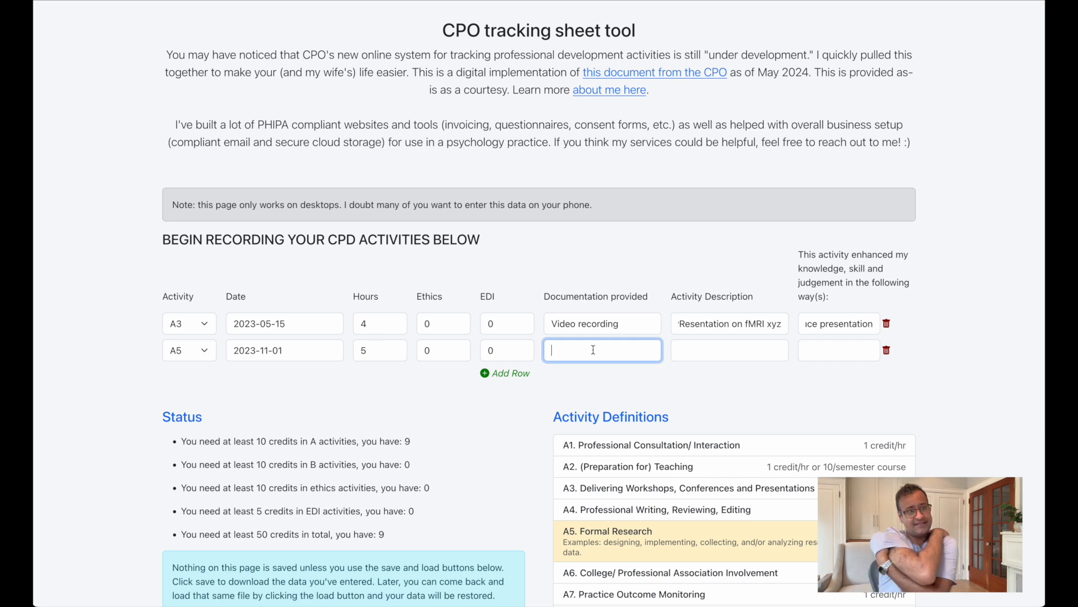
text(Research design document)
key(Tab)
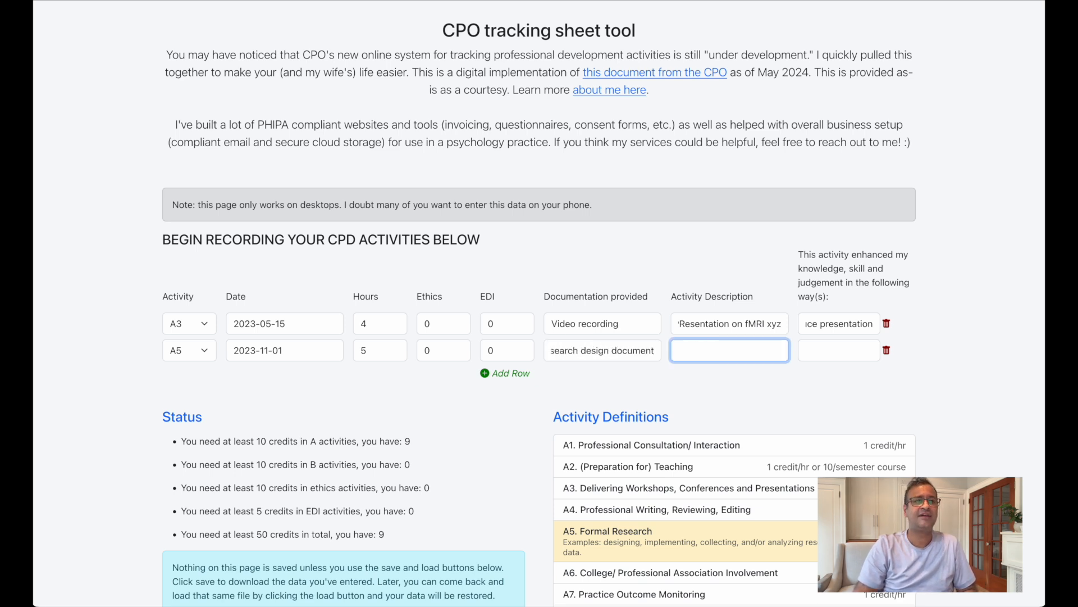
text(Design)
key(BackSpace)
key(BackSpace)
key(BackSpace)
key(BackSpace)
text(esigned experiment)
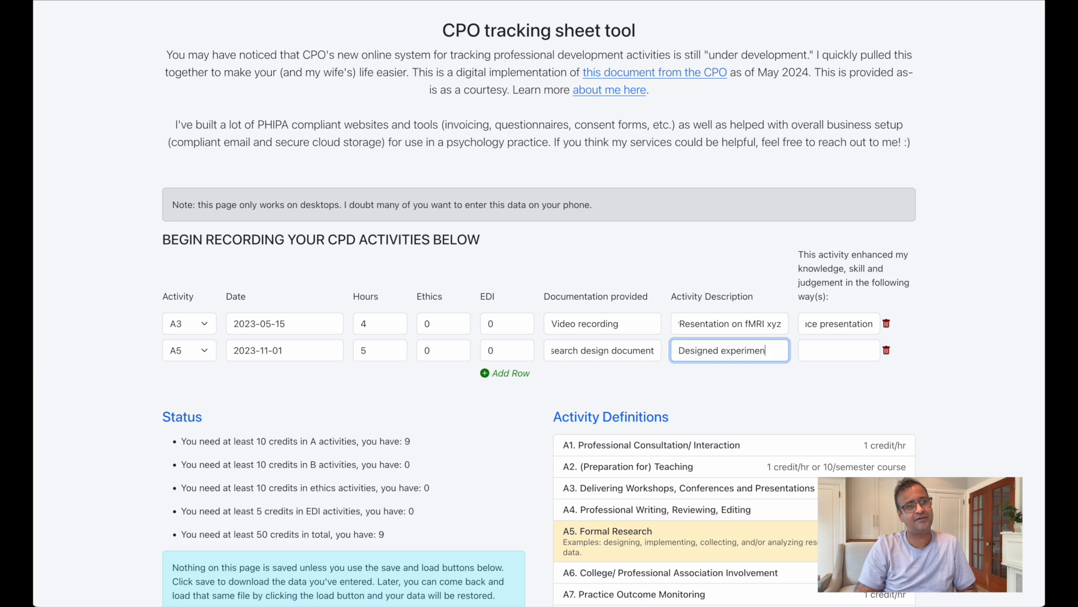
Enter "Background research" as how the second row's activity enhanced knowledge, skill and judgement.
key(Tab)
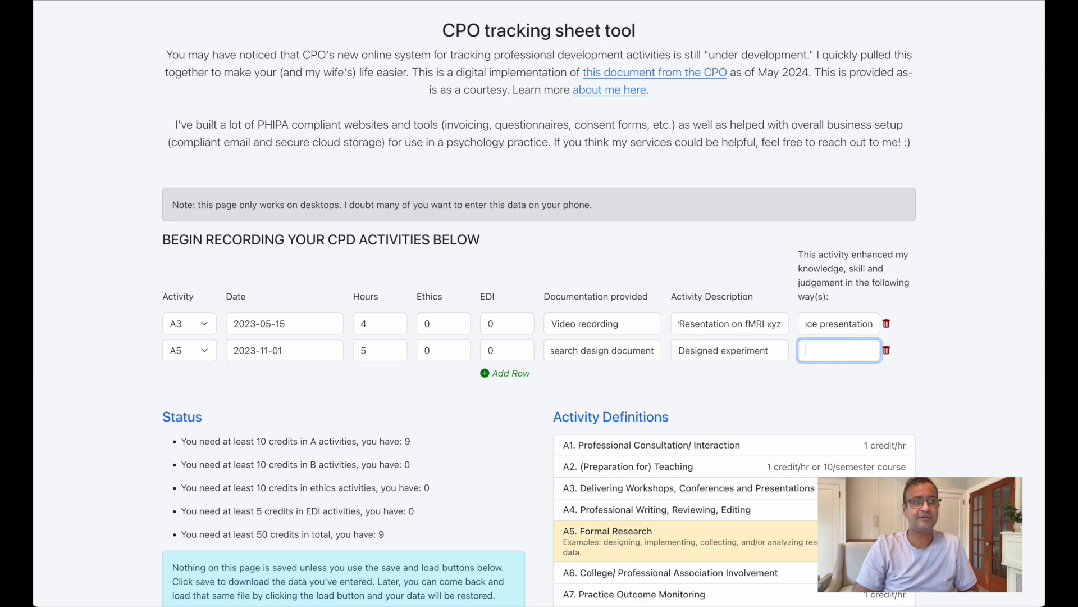
text(Background resear)
text(ch)
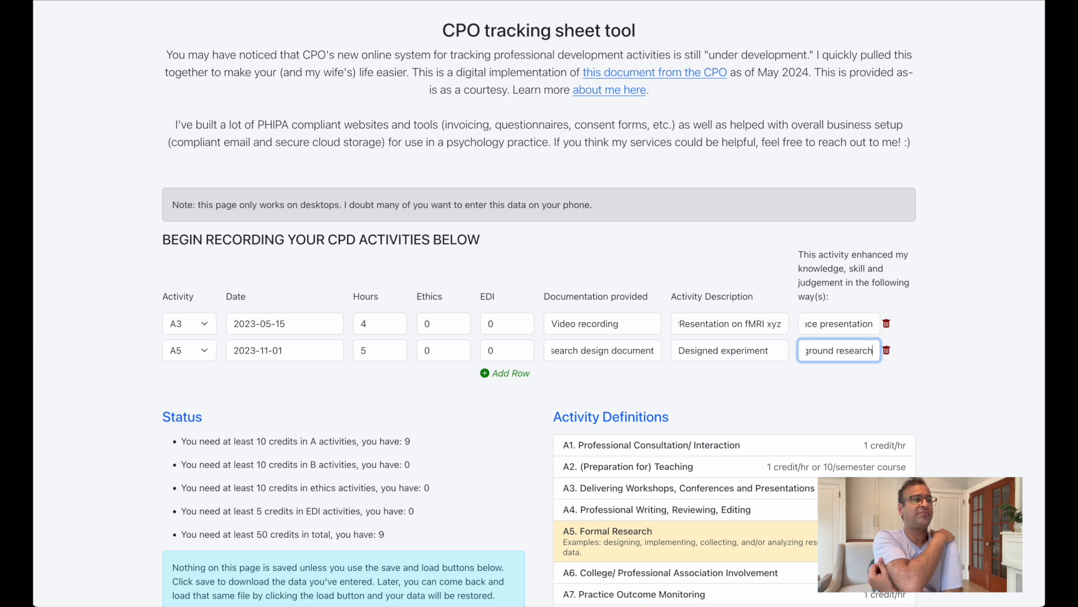
Add two blank rows to the activity table and delete the first of them.
click(501, 373)
click(496, 400)
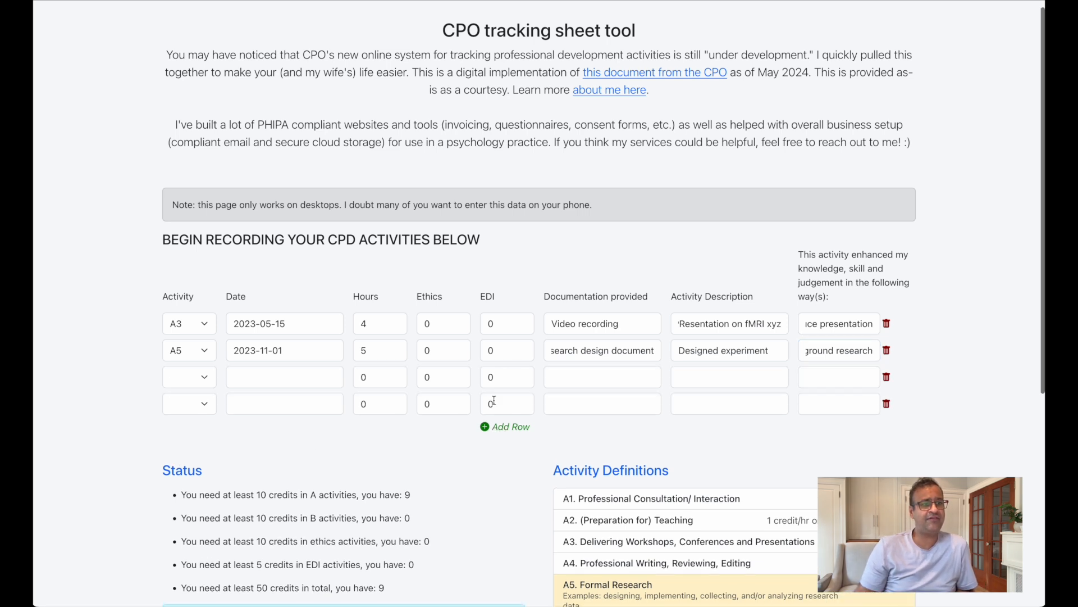
click(886, 377)
click(626, 323)
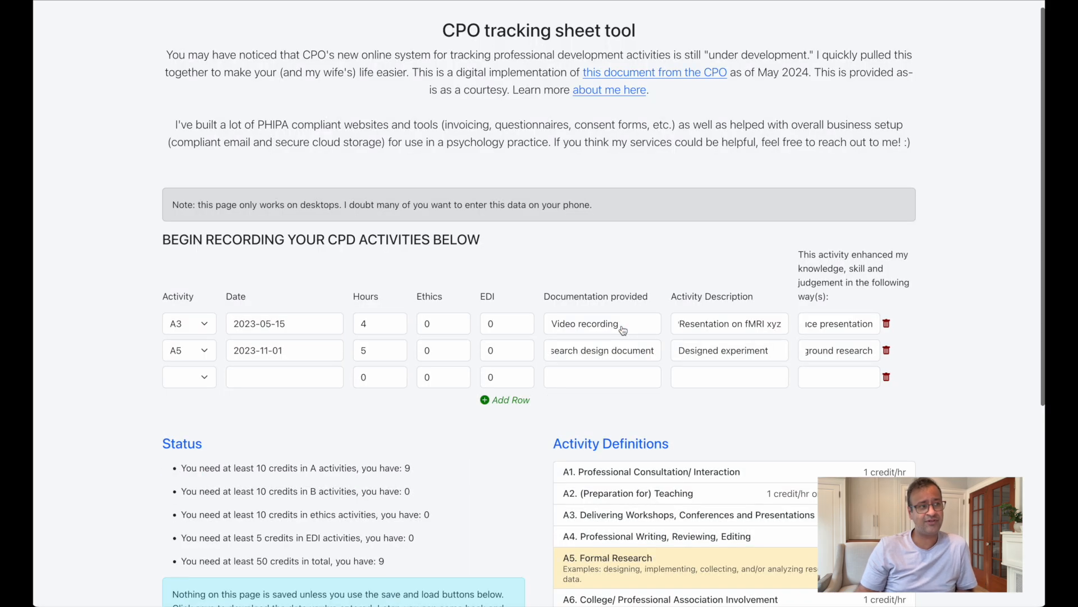
Check the required A-activity credits in the status list and set the first row's hours to 5.
scroll(497, 396, down, 3)
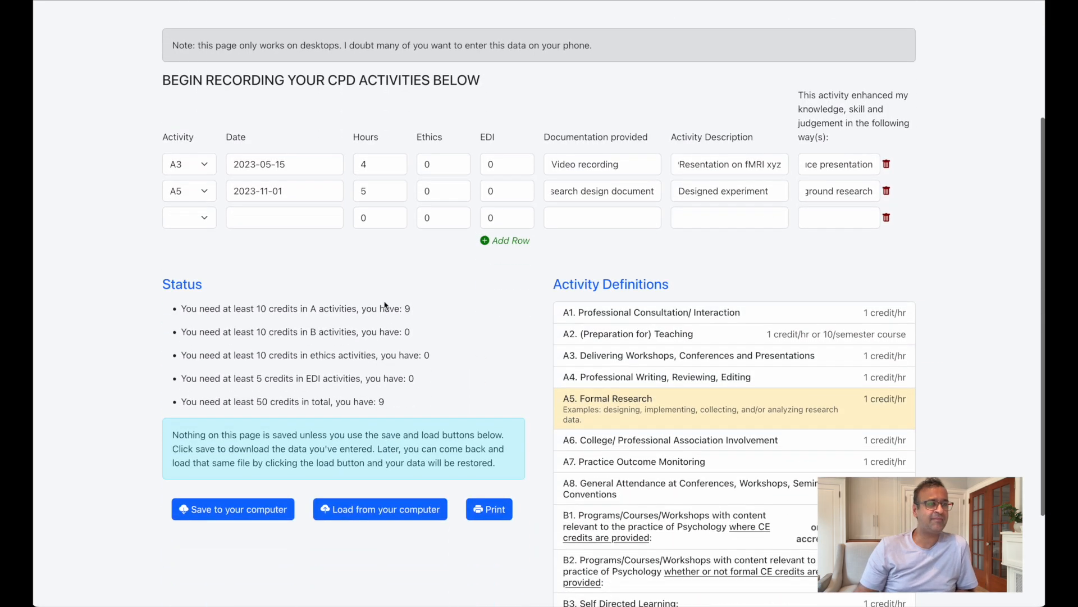
drag(257, 310, 390, 310)
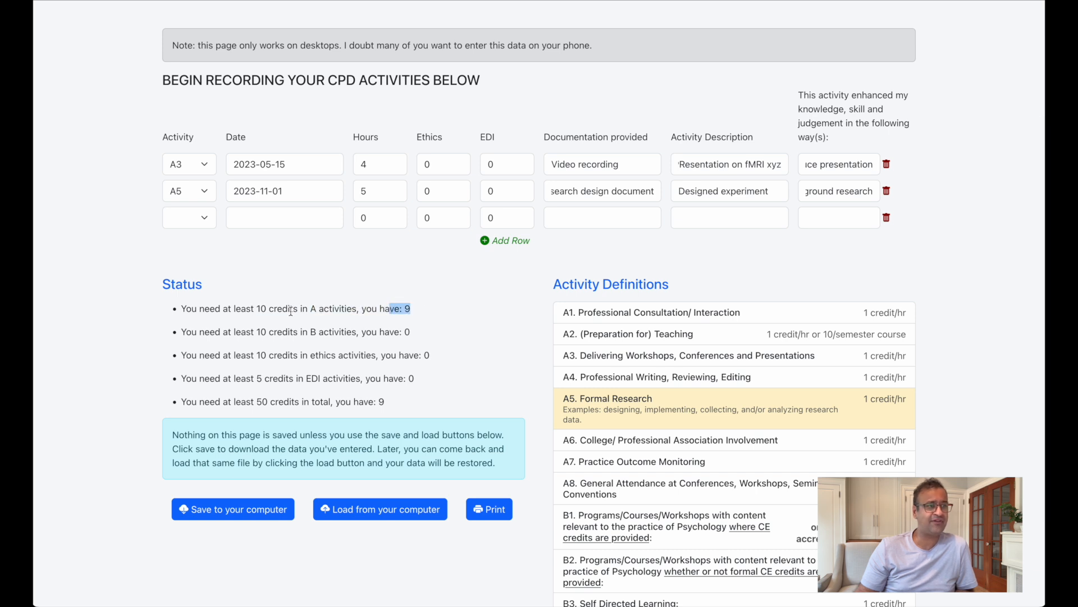
double_click(265, 307)
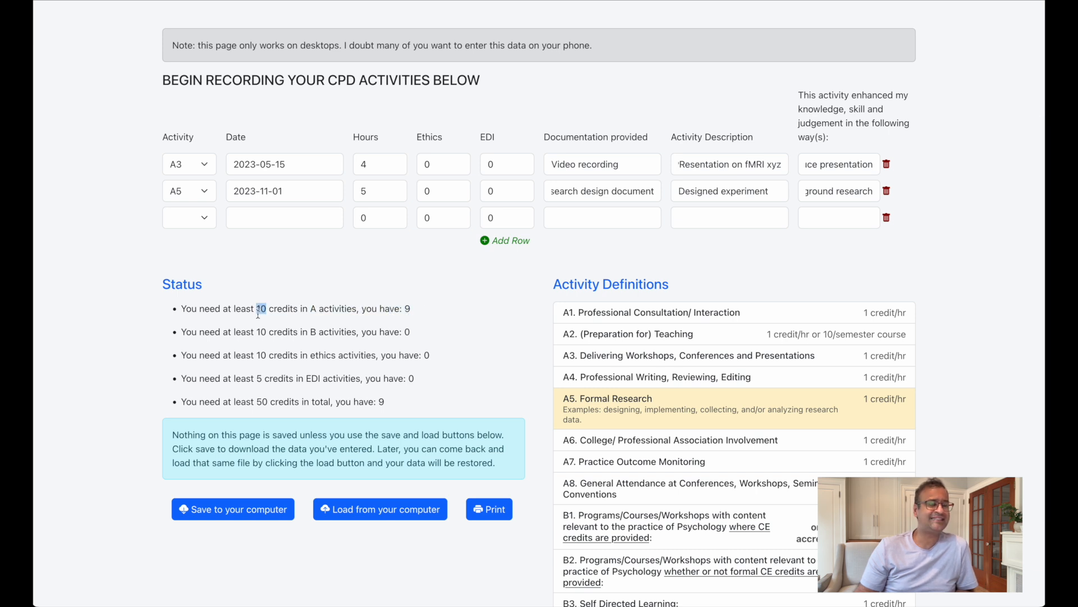
click(371, 164)
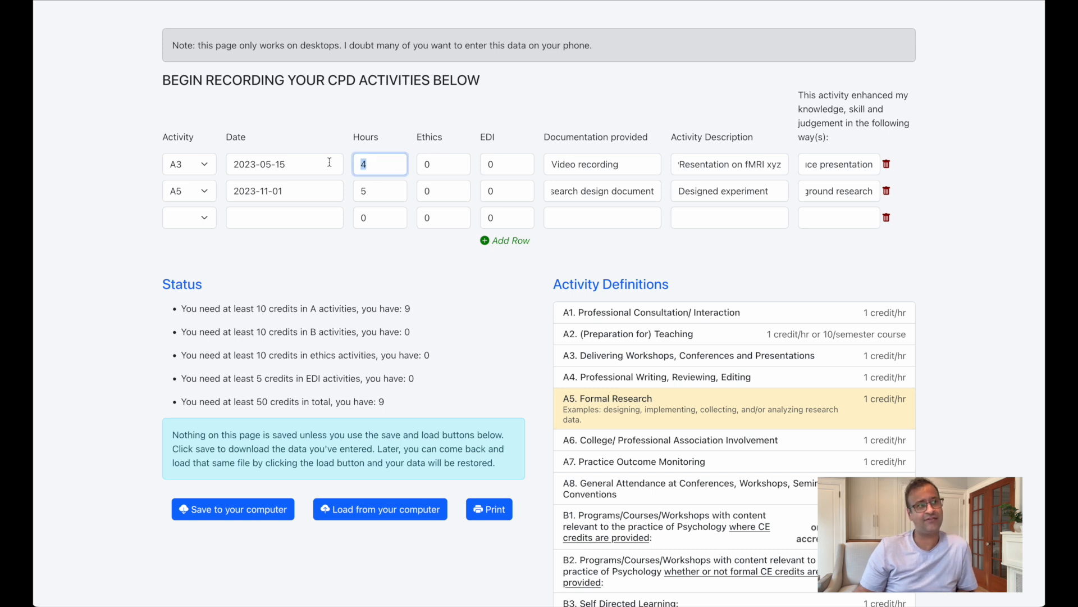
text(5)
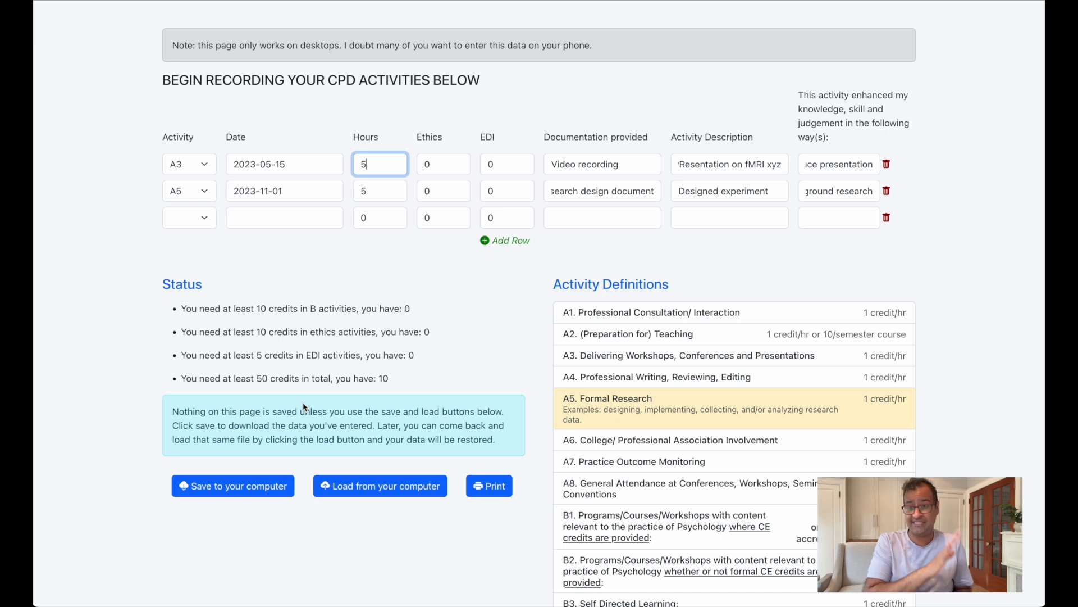
Save the entered activities to the computer and preview the downloaded cpo-tracking-sheet.txt in the Downloads folder.
click(235, 486)
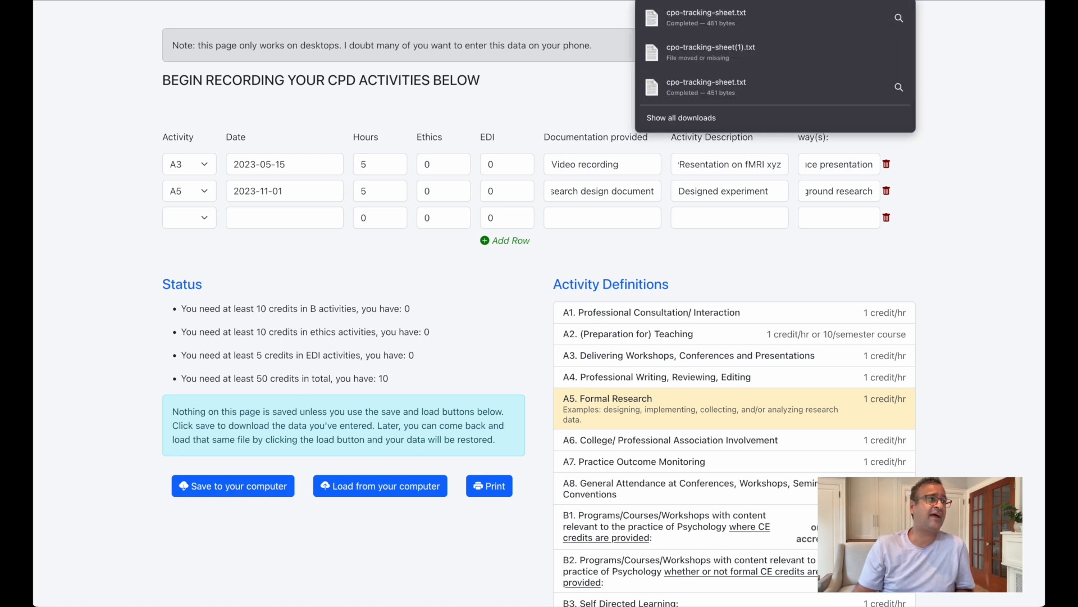
click(23, 140)
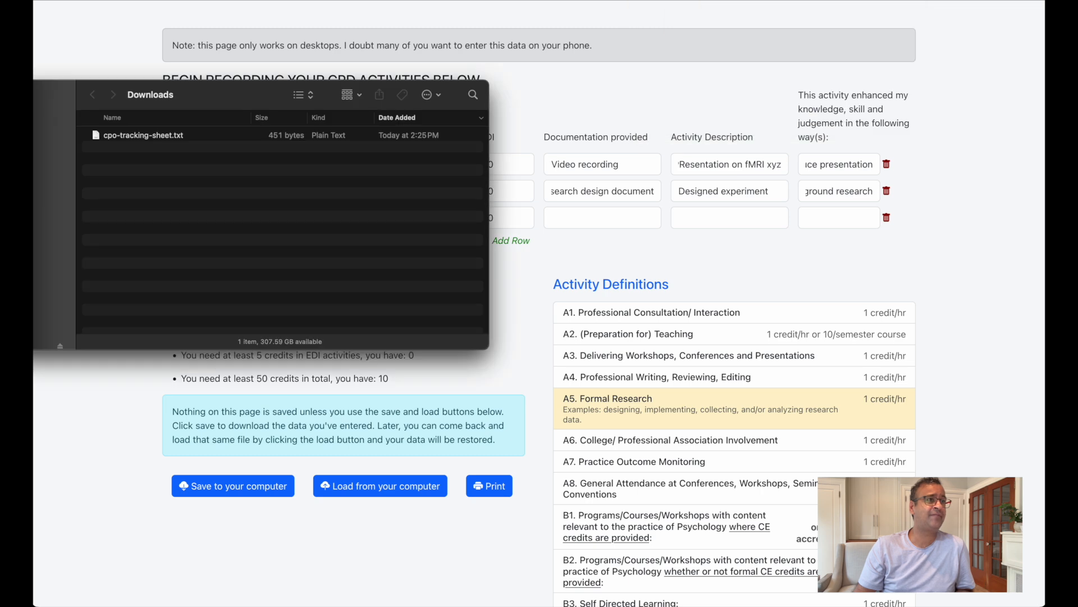
click(124, 138)
key(space)
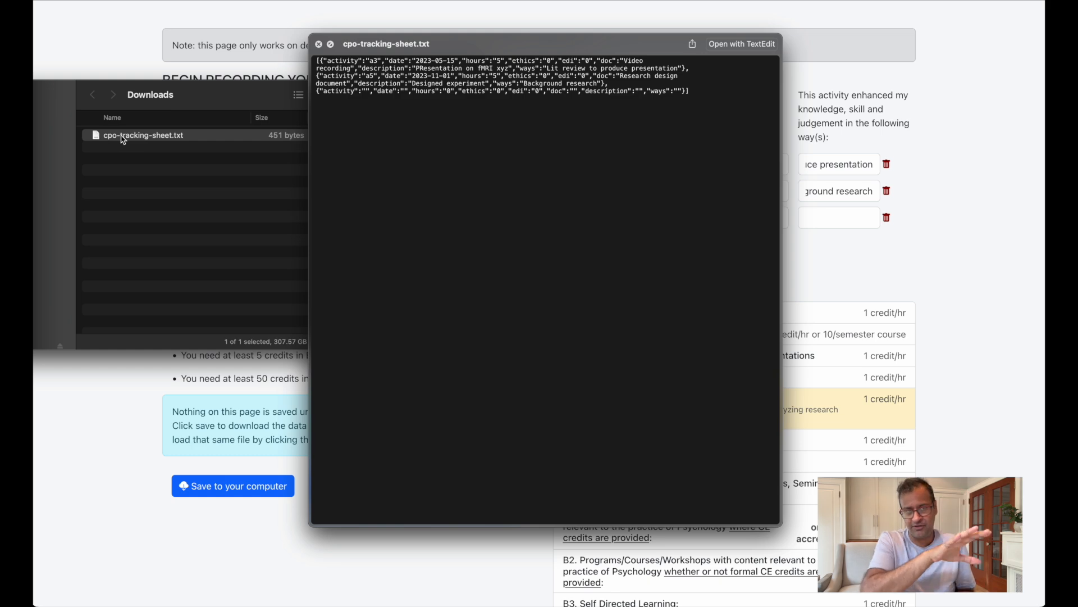
key(space)
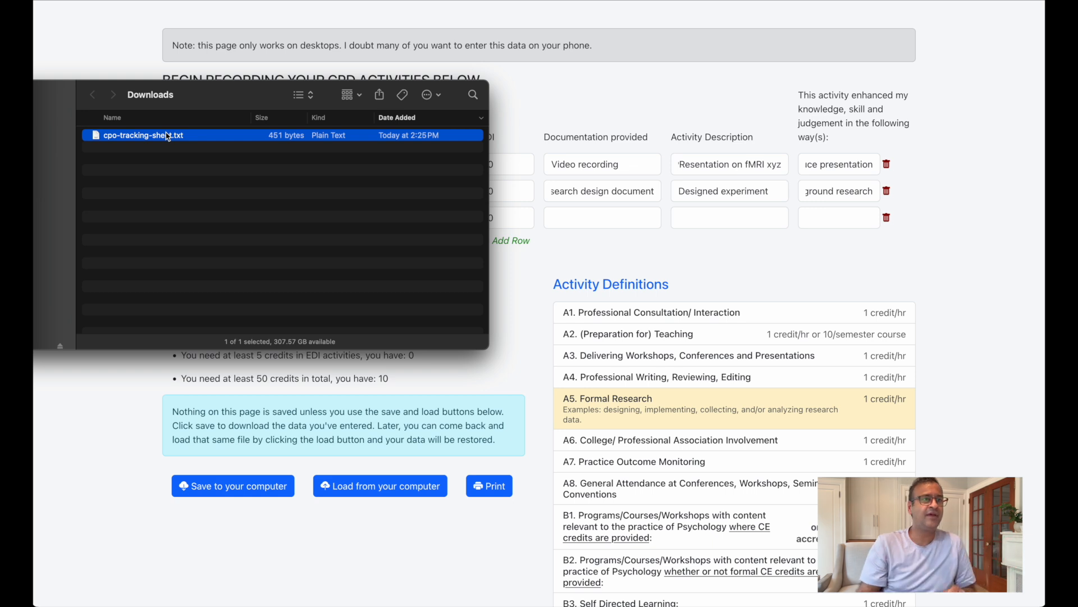
Reload the tracking sheet page to clear all entered activities.
click(564, 251)
key(super+r)
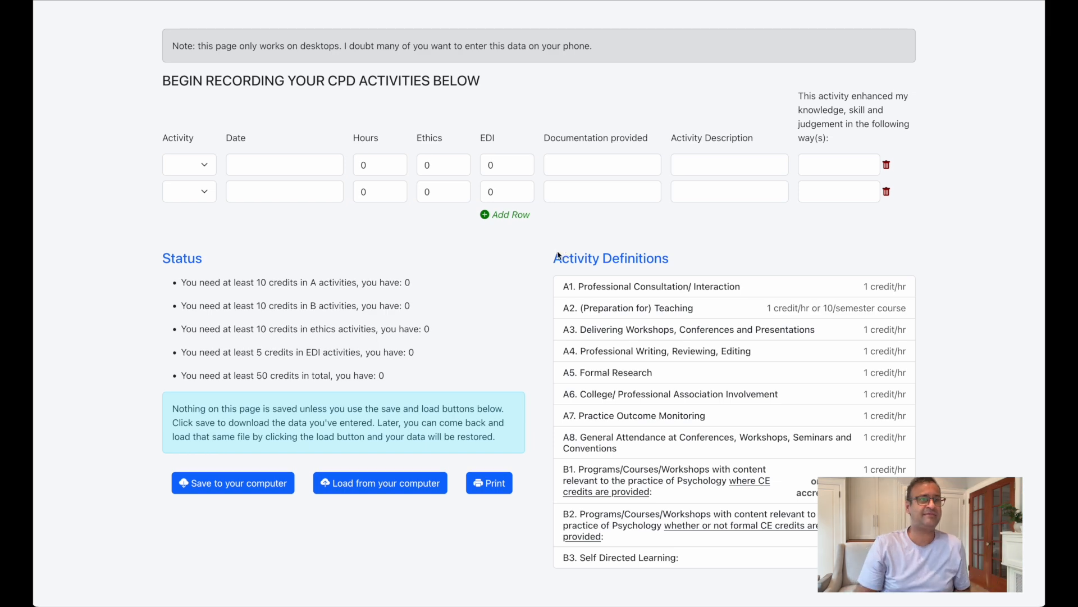
scroll(705, 353, up, 3)
Restore the activity table by loading cpo-tracking-sheet.txt from the Downloads folder.
click(33, 99)
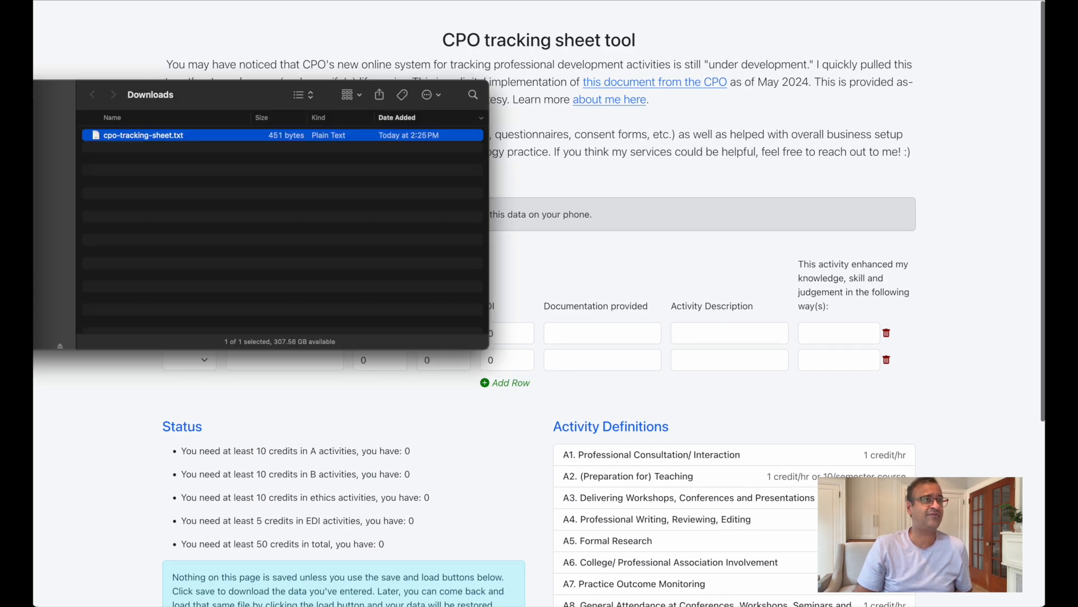
scroll(313, 439, down, 1)
click(313, 439)
scroll(313, 439, down, 3)
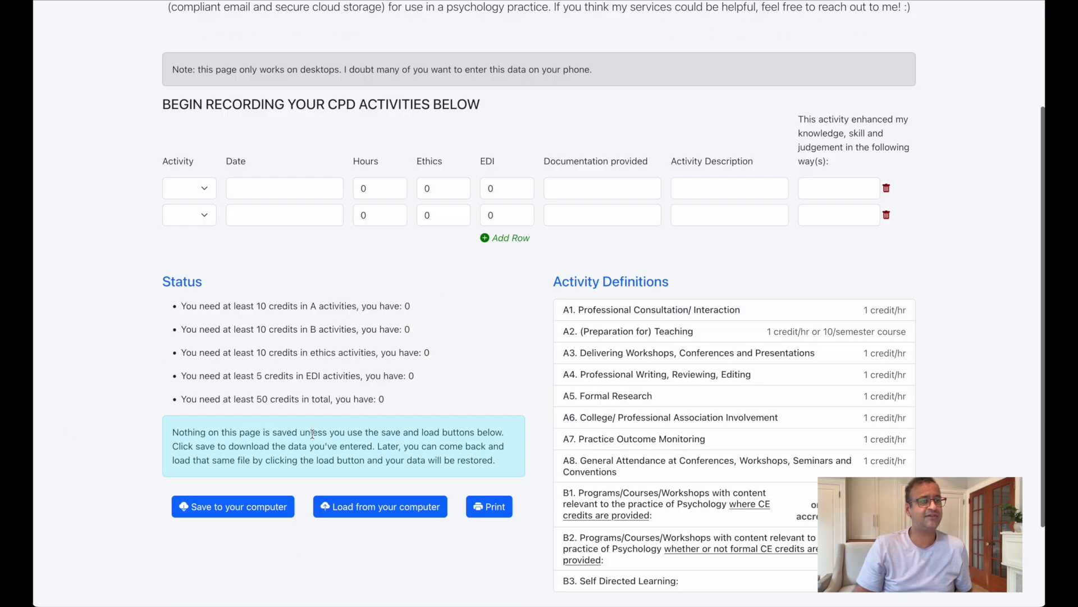
click(344, 460)
click(575, 56)
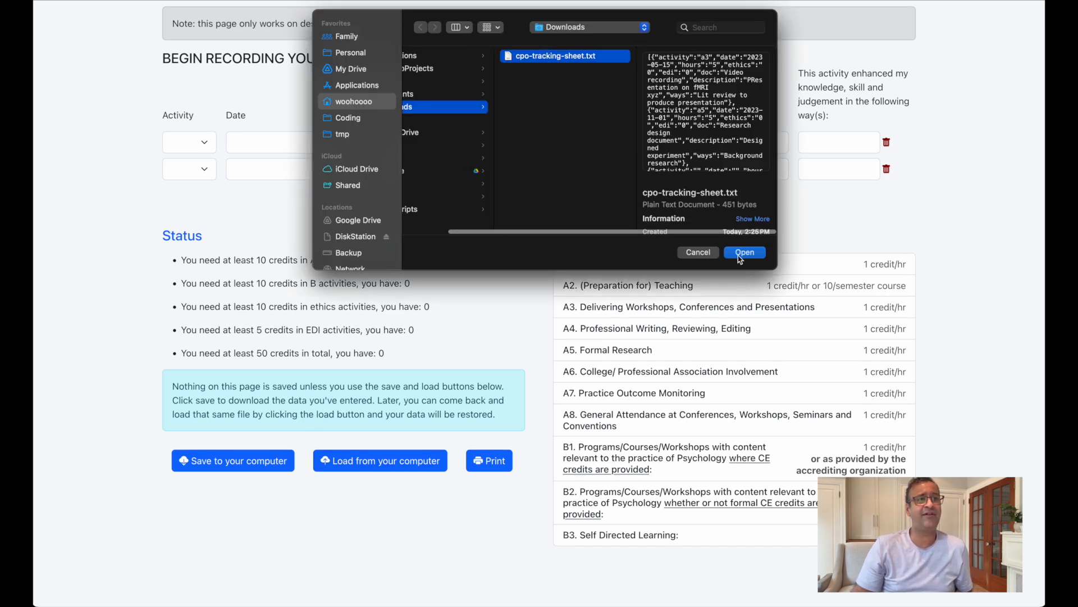
click(735, 254)
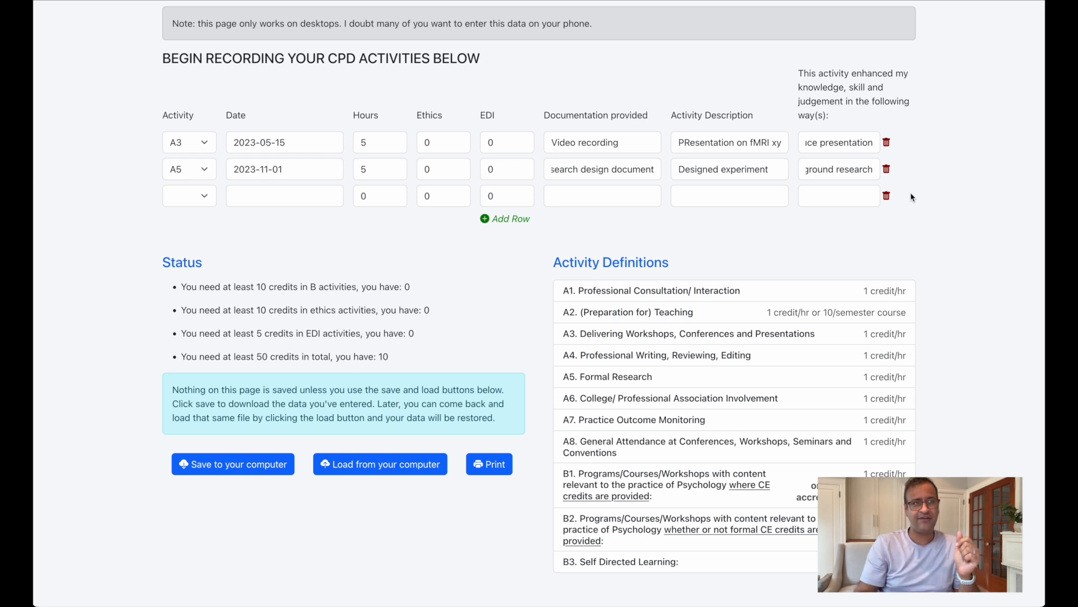
Print the tracking sheet to a portrait PDF with all pages, saved as "CPO tracking sheet tool.pdf" in Downloads.
click(503, 466)
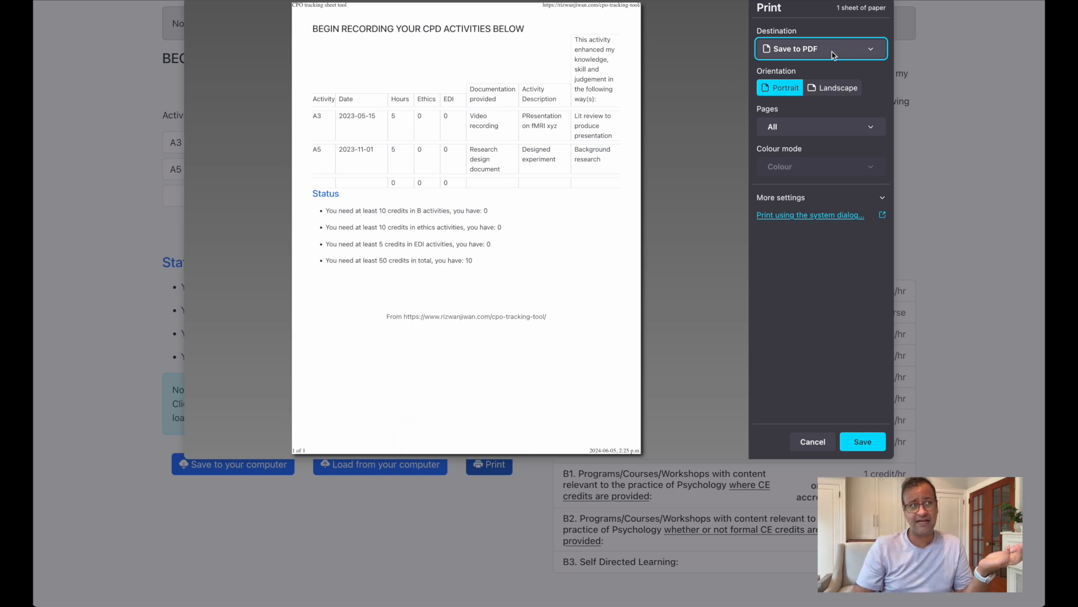
click(863, 448)
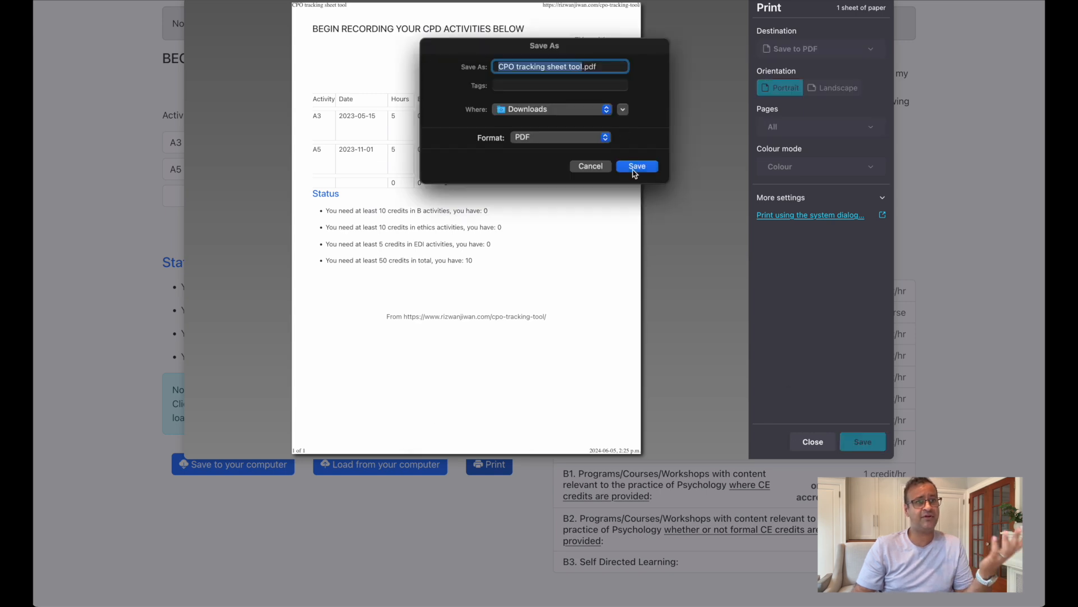
click(635, 167)
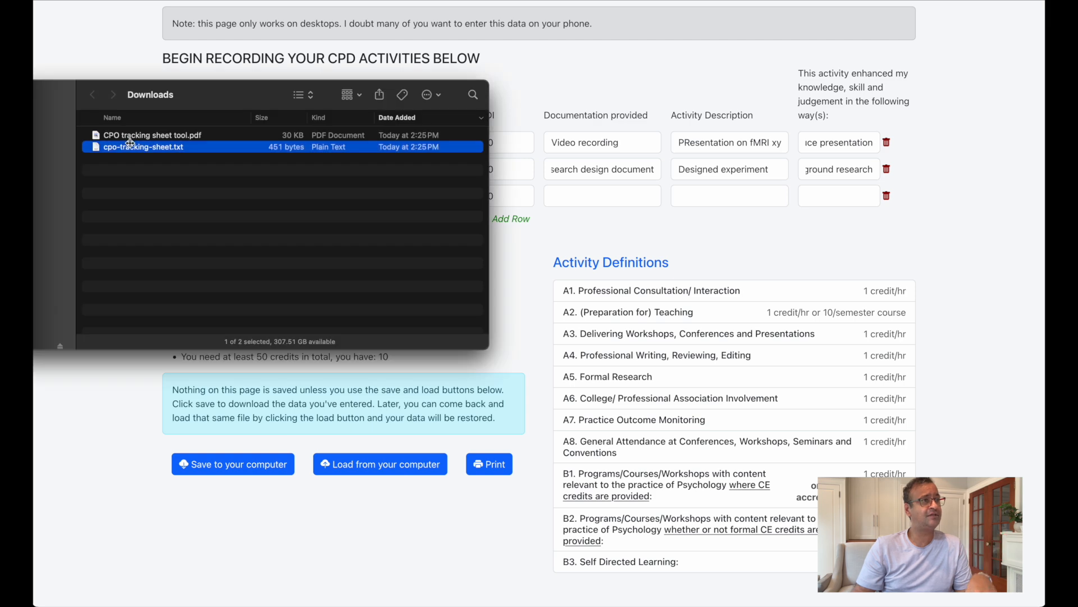
Preview the saved CPO tracking sheet tool.pdf to review the printed table and status, and return to the tracking page.
click(137, 138)
key(space)
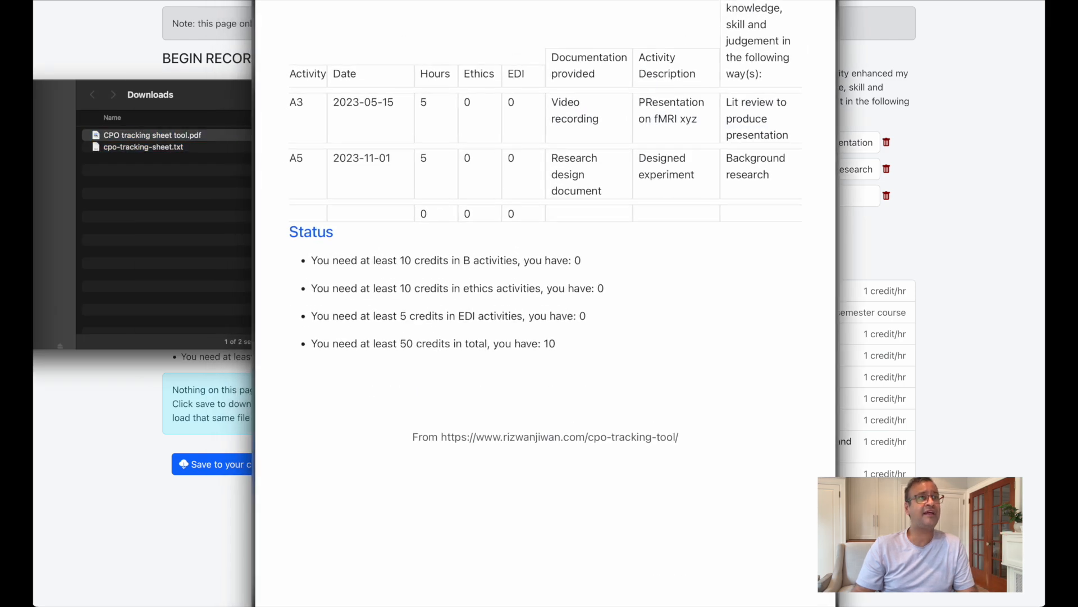
drag(433, 35, 436, 18)
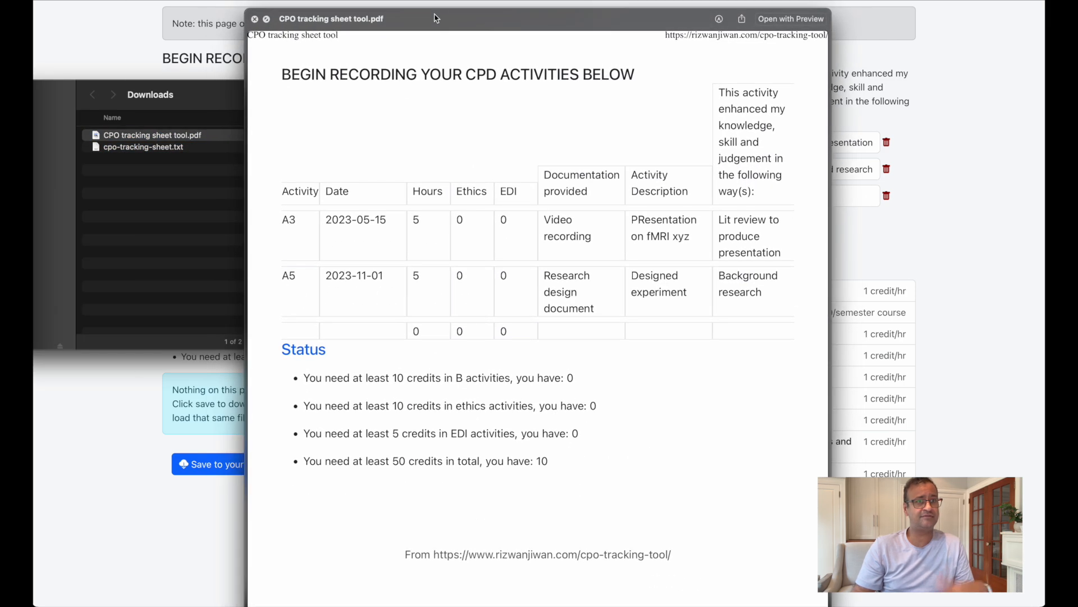
click(254, 19)
click(229, 428)
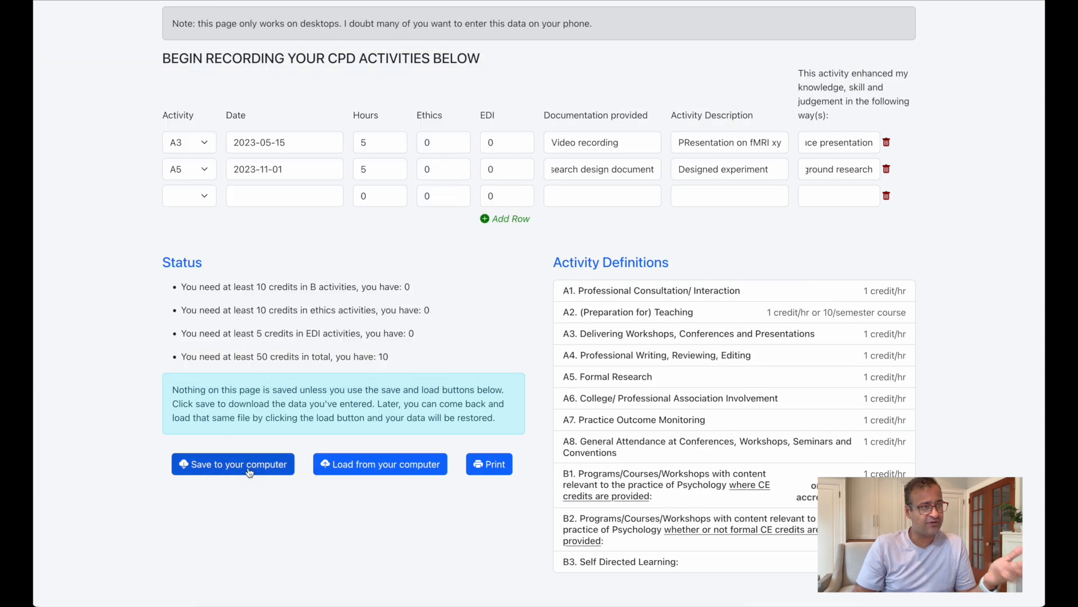